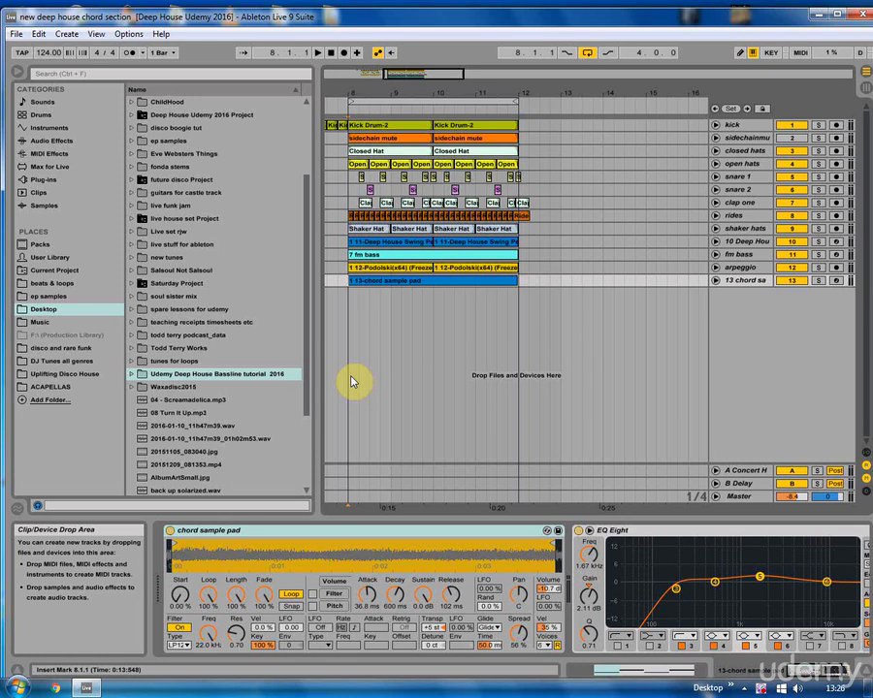
# Add vocal sample.wav from the sample sounds folder as a new audio track starting at bar 8 and audition it
pyautogui.click(174, 359)
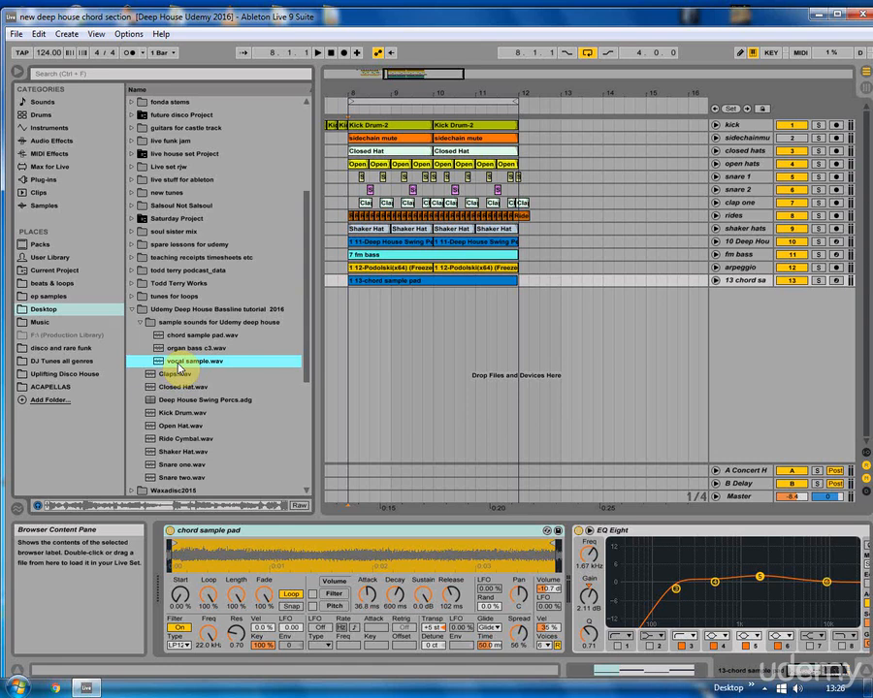
pyautogui.moveTo(178, 362); pyautogui.dragTo(355, 324)
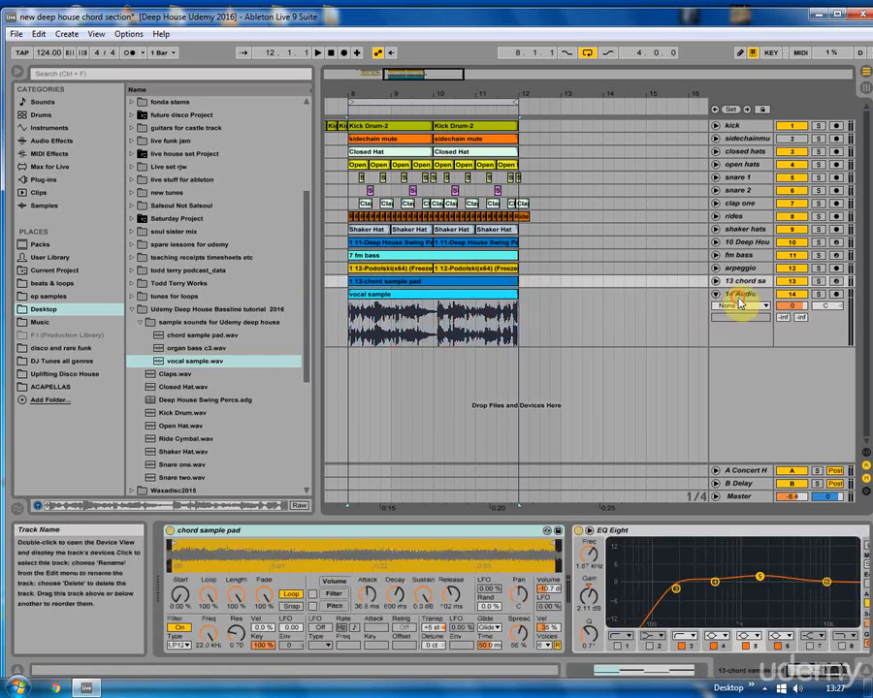
pyautogui.click(736, 296)
pyautogui.press('space')
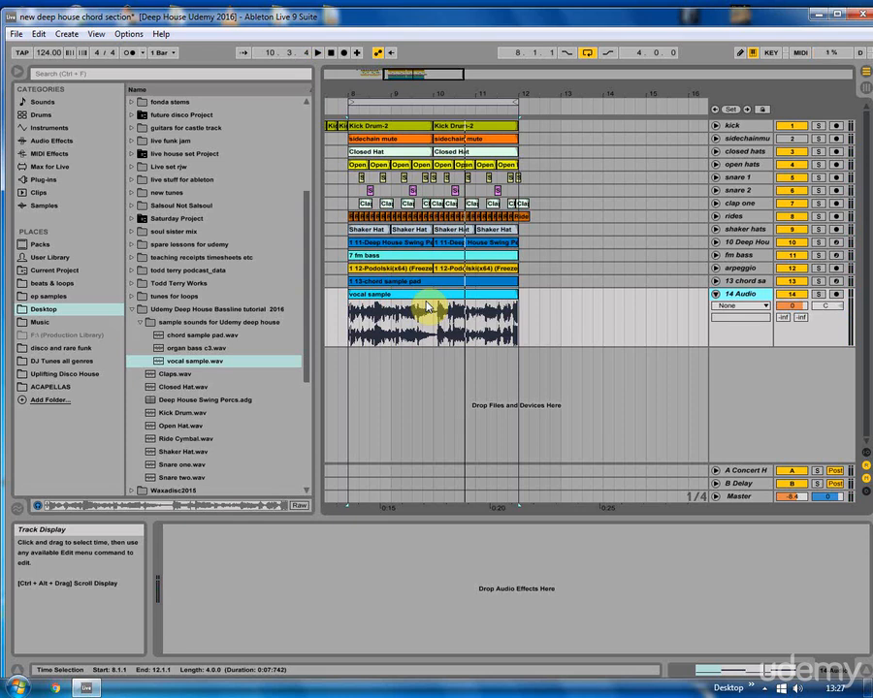
# Slice the vocal sample clip to a new MIDI track with one slice per transient and the Built-in slicing preset
pyautogui.rightClick(427, 300)
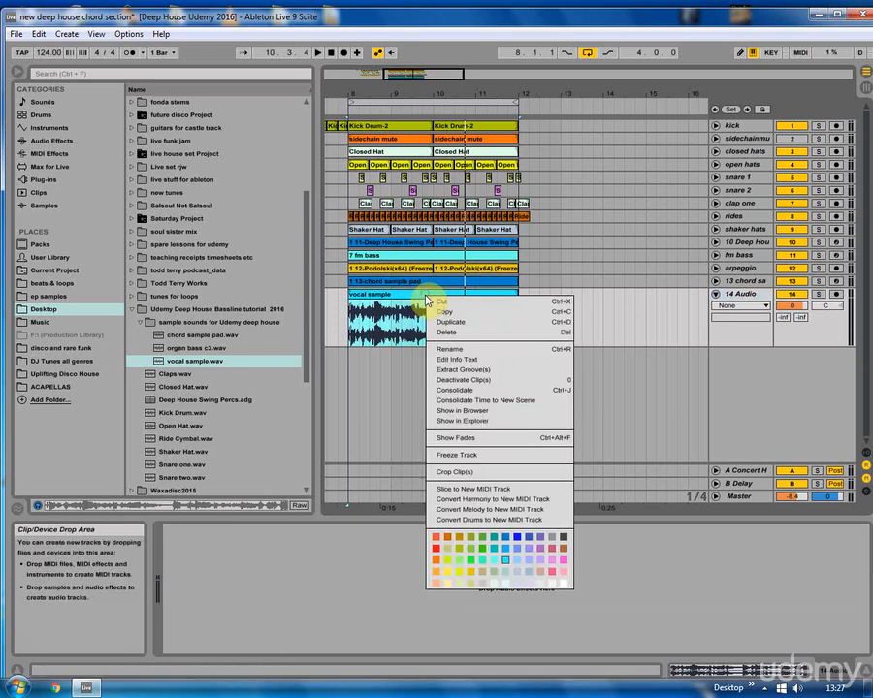
pyautogui.click(462, 492)
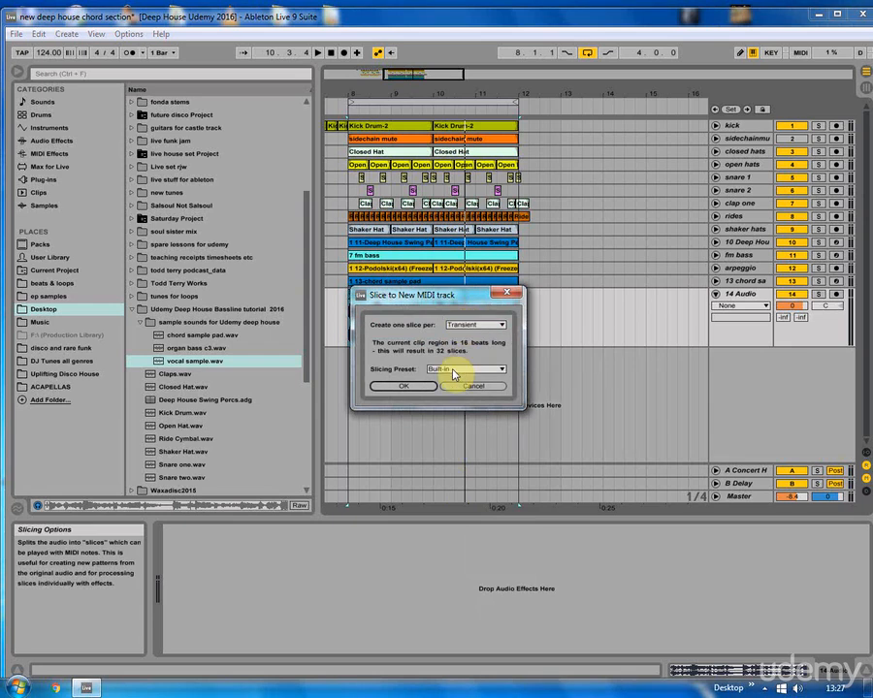
pyautogui.click(407, 387)
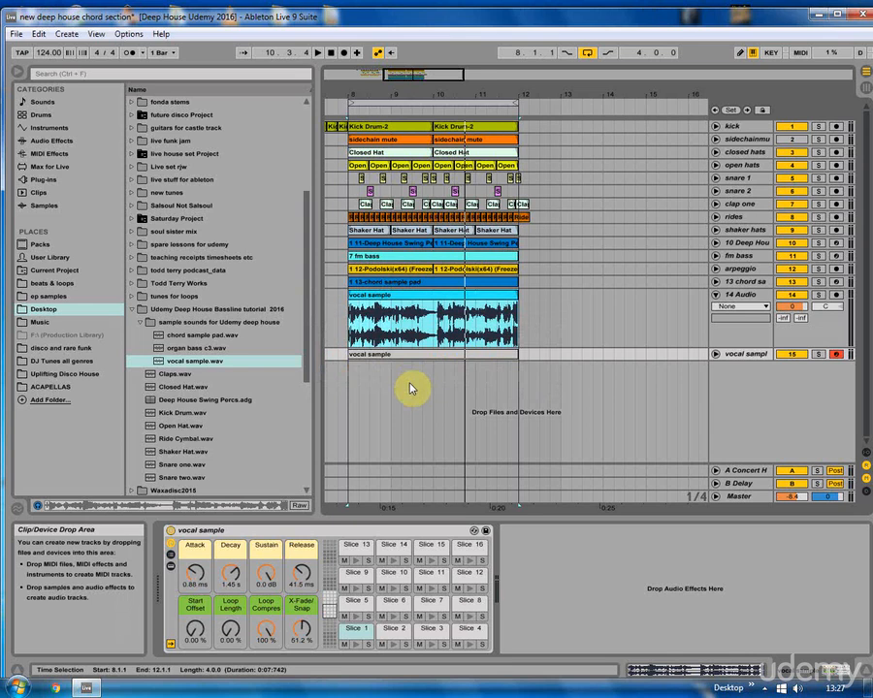
# Mute the original 14 Audio track and give the sliced vocal MIDI clip an olive colour
pyautogui.click(734, 294)
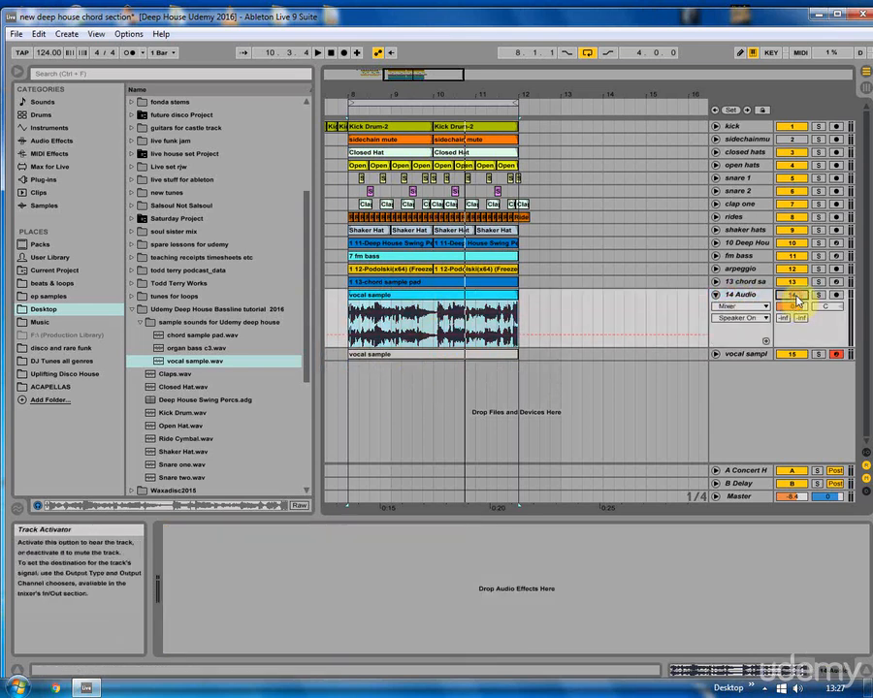
pyautogui.click(787, 354)
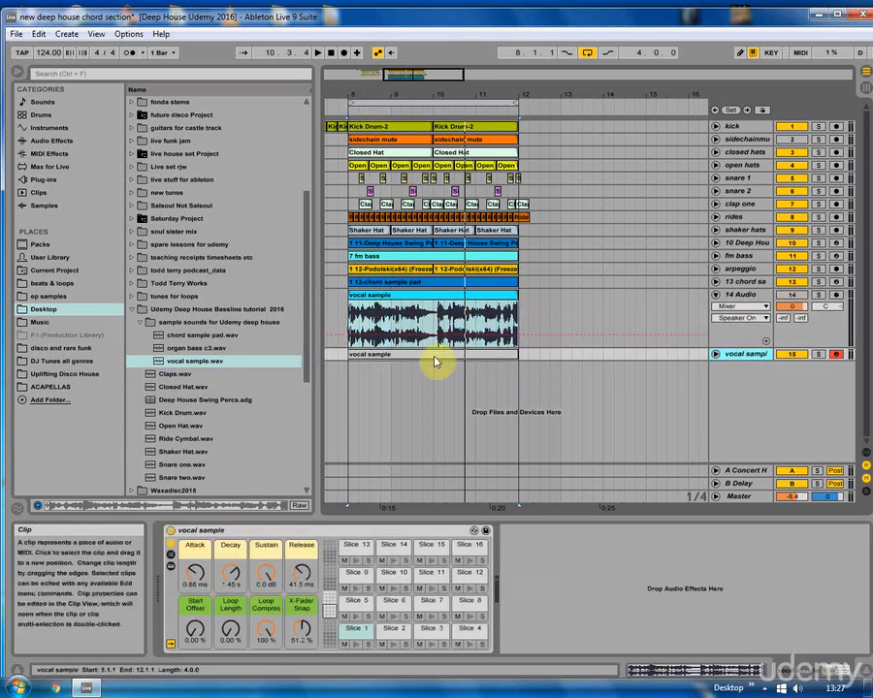
pyautogui.rightClick(435, 361)
pyautogui.click(475, 524)
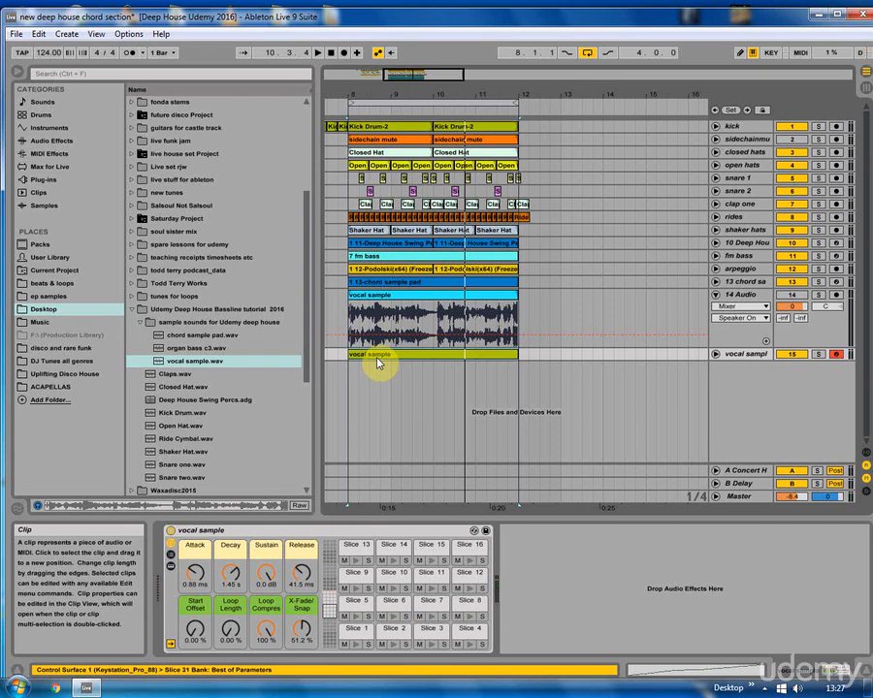
# Delete the MIDI clip generated by the slicing and the original 14 Audio track, keeping the sliced instrument track
pyautogui.click(378, 355)
pyautogui.press('Delete')
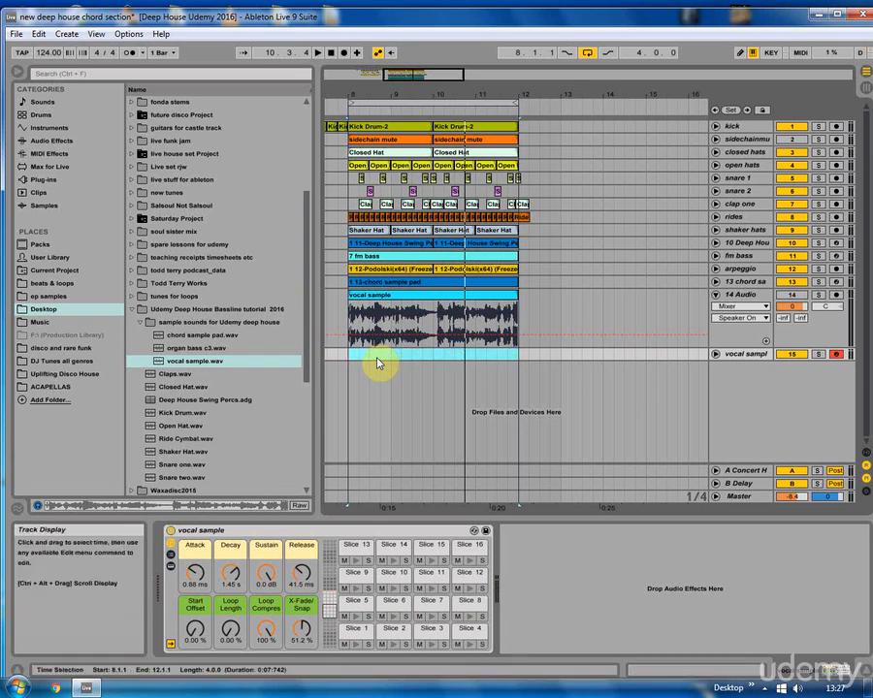
pyautogui.rightClick(729, 293)
pyautogui.click(682, 331)
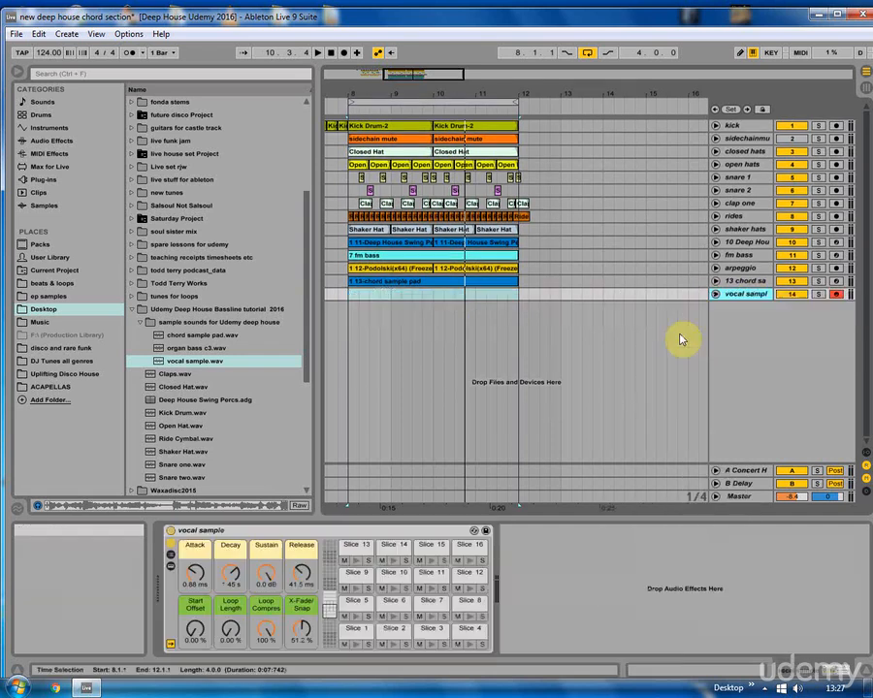
# Record a performance of the vocal slices into the arrangement, starting playback from bar 7, and stop after the part is captured
pyautogui.click(346, 317)
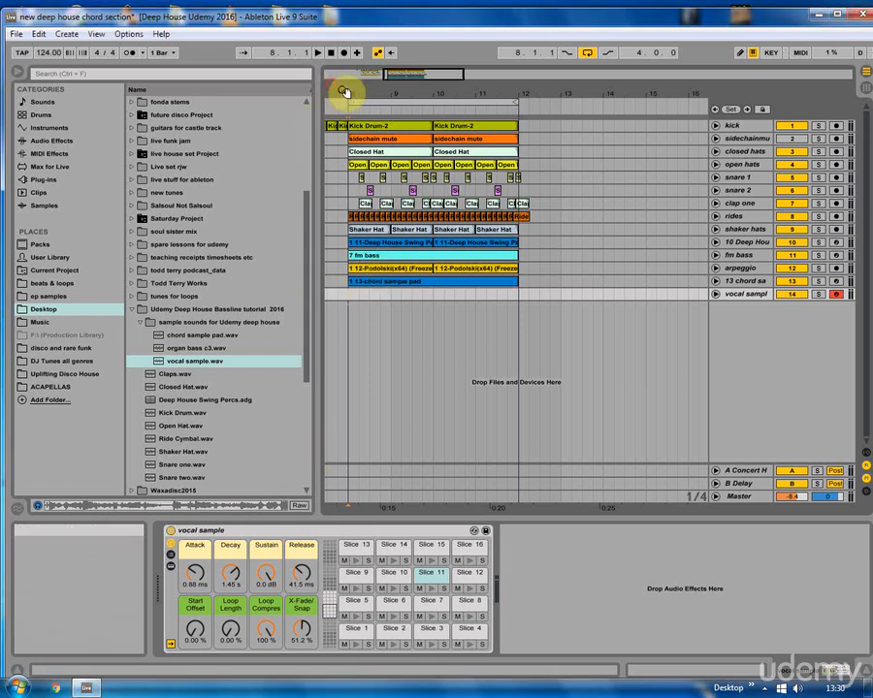
pyautogui.moveTo(341, 93); pyautogui.dragTo(379, 118)
pyautogui.moveTo(327, 91); pyautogui.dragTo(406, 92)
pyautogui.click(378, 292)
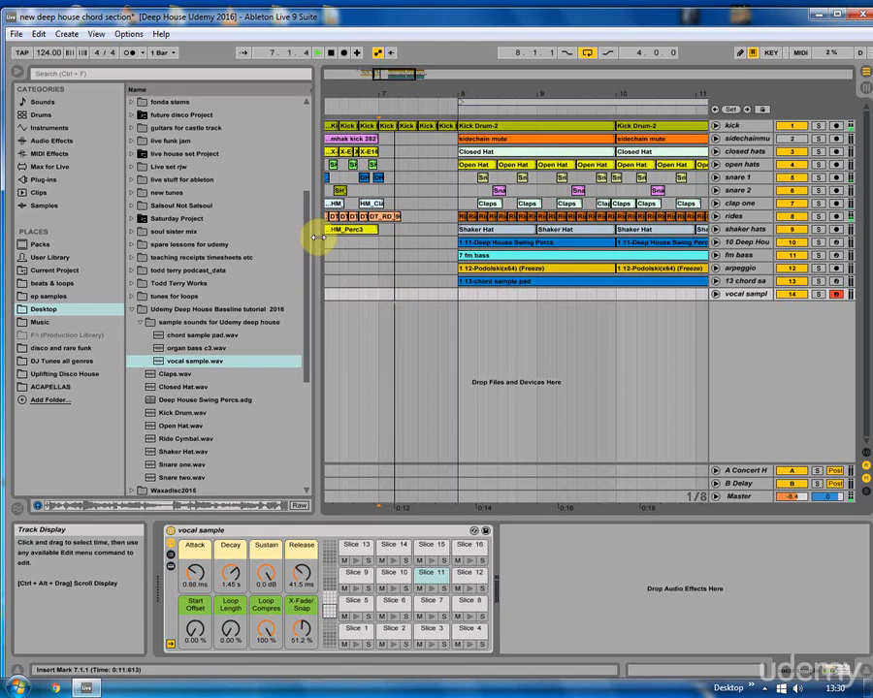
pyautogui.click(341, 53)
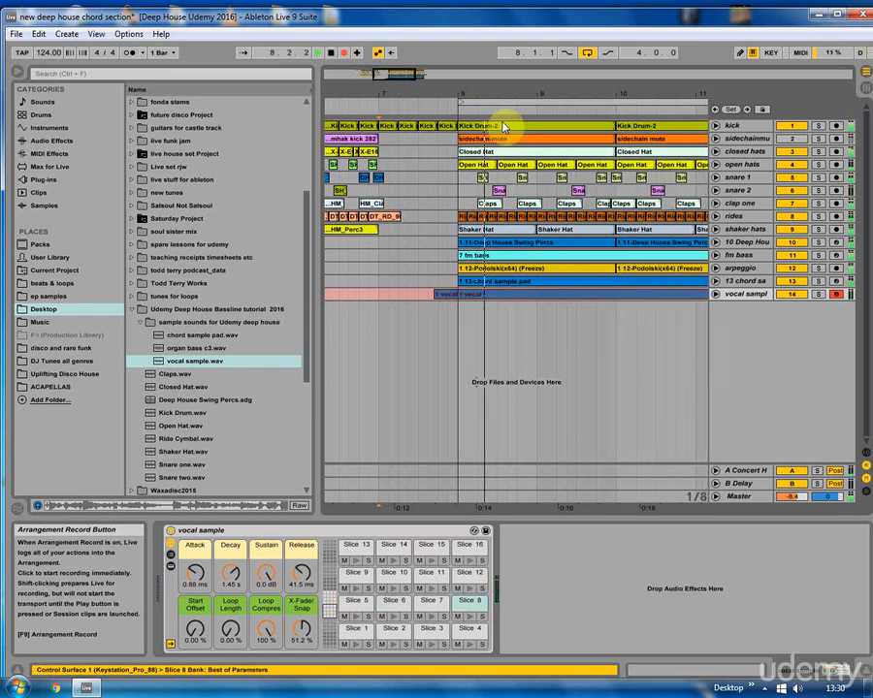
pyautogui.press('space')
# Remove the short recorded clip before bar 8 and show the main vocal clip's notes in an enlarged, unfolded note editor
pyautogui.moveTo(488, 91); pyautogui.dragTo(415, 64)
pyautogui.click(389, 299)
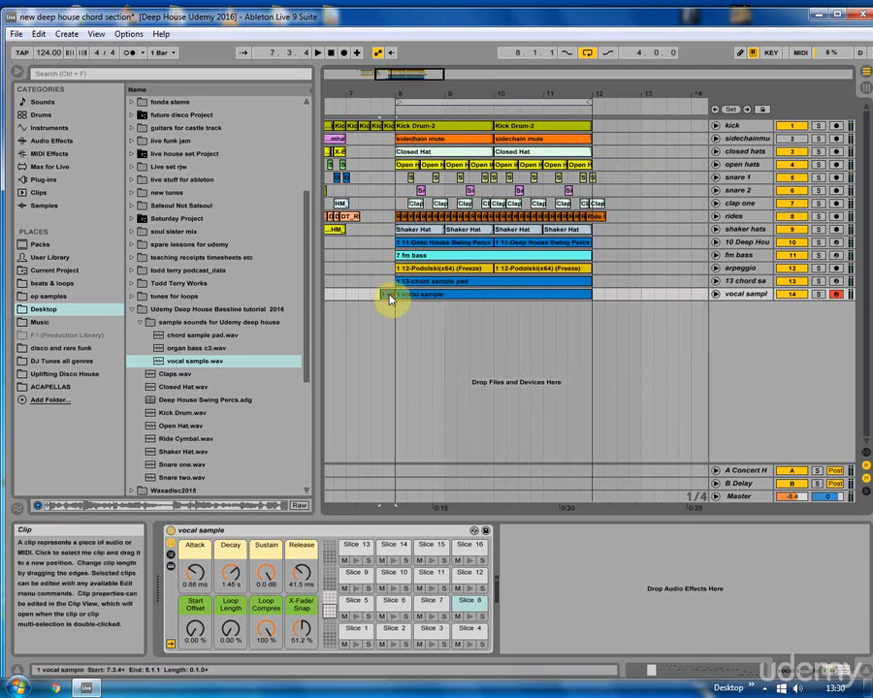
pyautogui.doubleClick(414, 296)
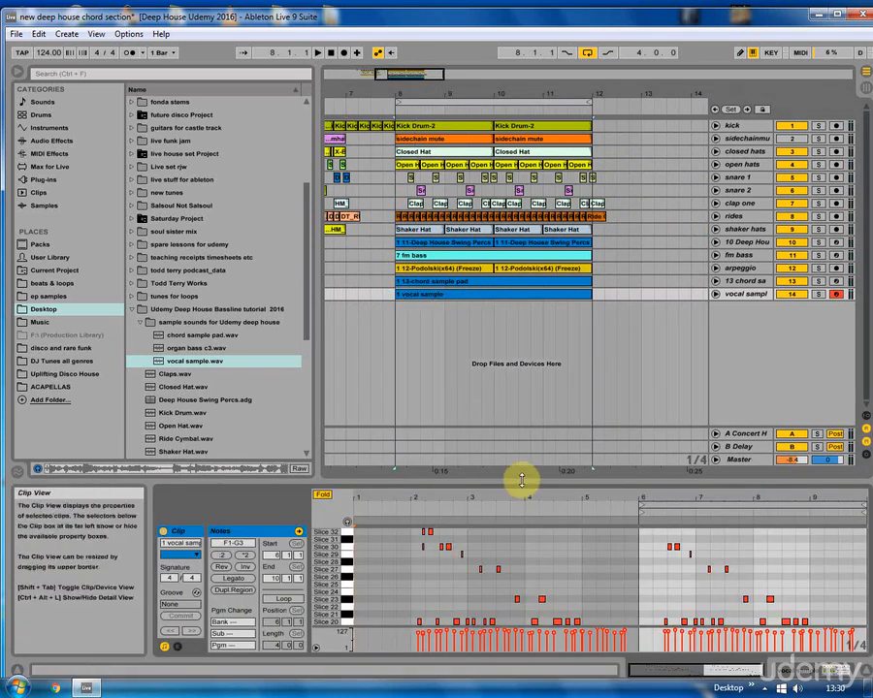
pyautogui.moveTo(517, 473); pyautogui.dragTo(340, 260)
pyautogui.click(324, 278)
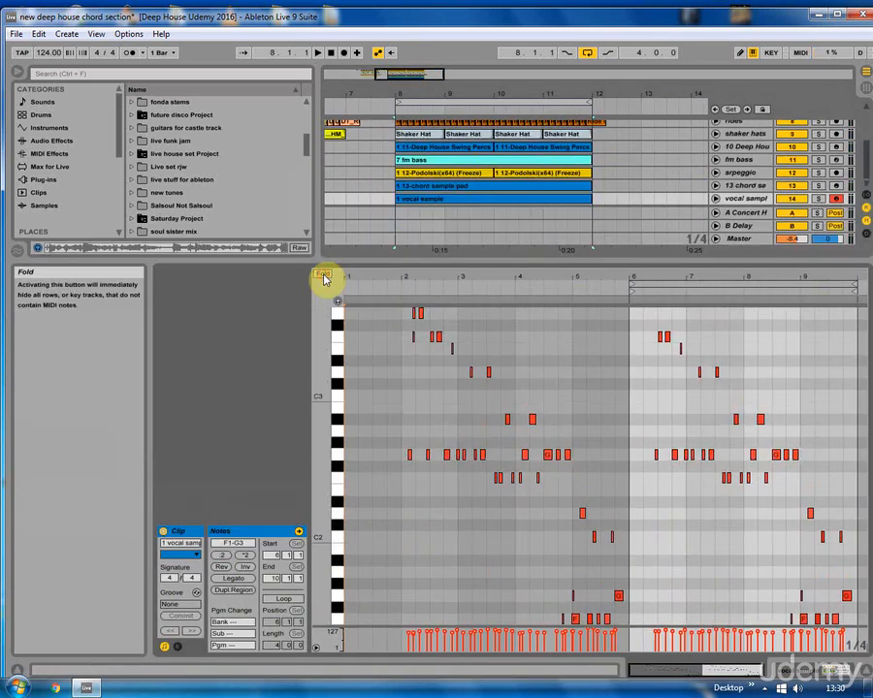
pyautogui.scroll(-1, 405, 355)
pyautogui.scroll(1, 404, 355)
pyautogui.moveTo(327, 368); pyautogui.dragTo(325, 371)
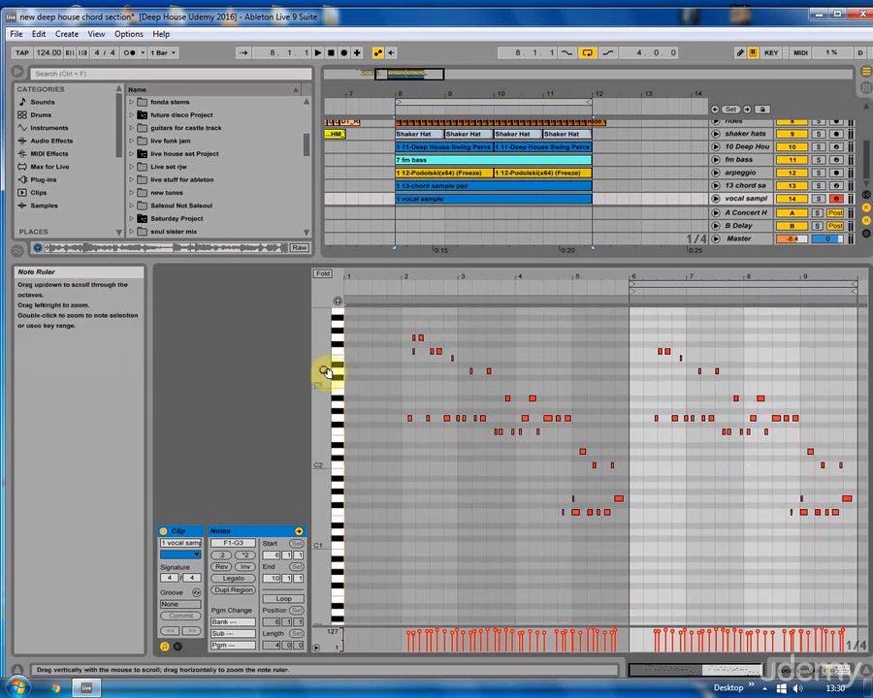
# Delete all notes before bar 6 of the vocal clip and quantize the remaining notes
pyautogui.moveTo(380, 560); pyautogui.dragTo(621, 323)
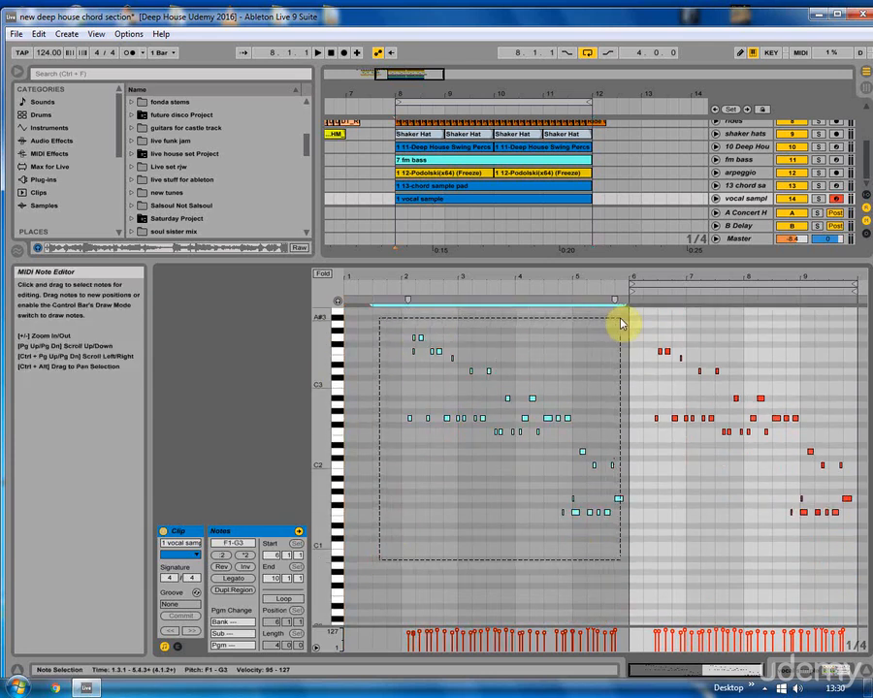
pyautogui.press('Delete')
pyautogui.moveTo(702, 277); pyautogui.dragTo(702, 302)
pyautogui.moveTo(552, 581); pyautogui.dragTo(857, 346)
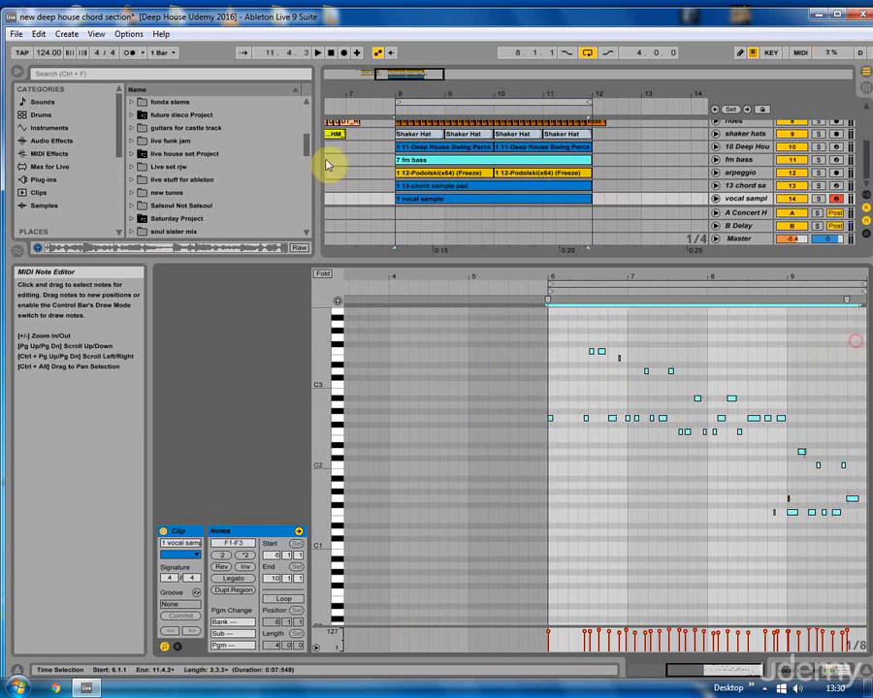
pyautogui.click(38, 33)
pyautogui.click(83, 348)
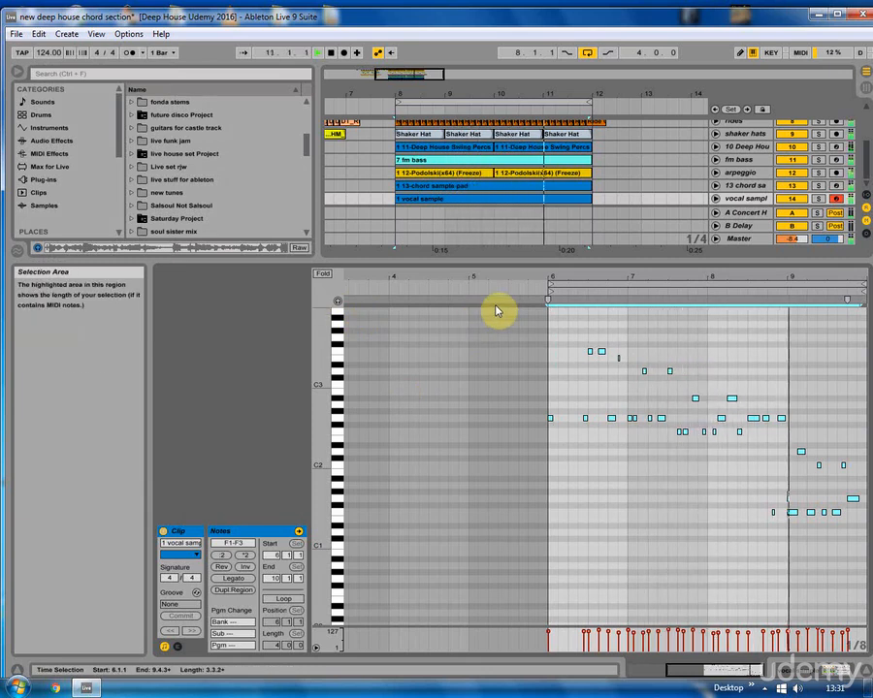
# Nudge the second G2 and second F2 notes of bar 7 slightly later, and add an F3 note at 6.1.4
pyautogui.moveTo(781, 275); pyautogui.dragTo(668, 339)
pyautogui.click(587, 388)
pyautogui.hotkey('ctrl', 'a')
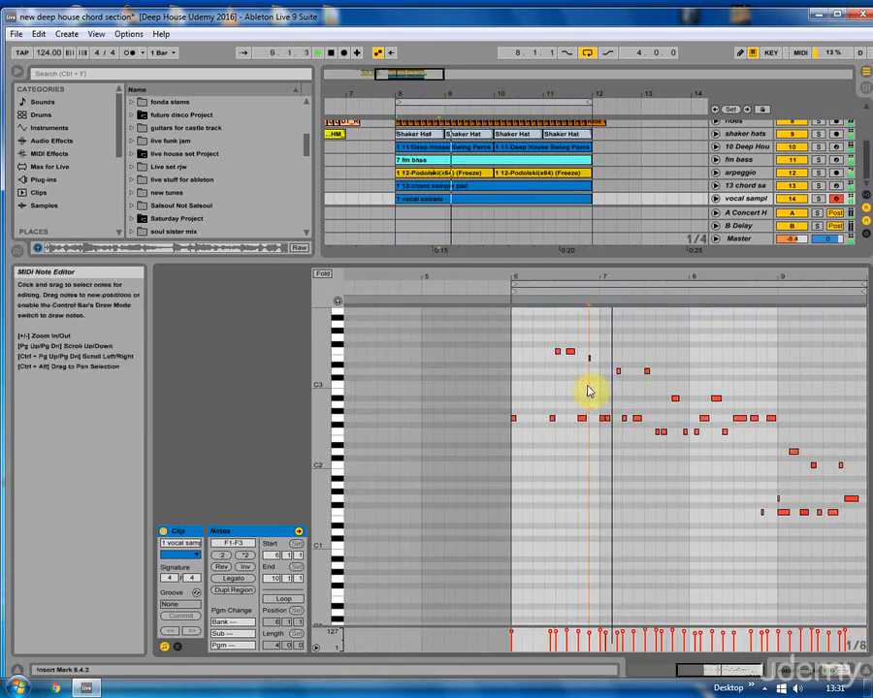
pyautogui.click(607, 418)
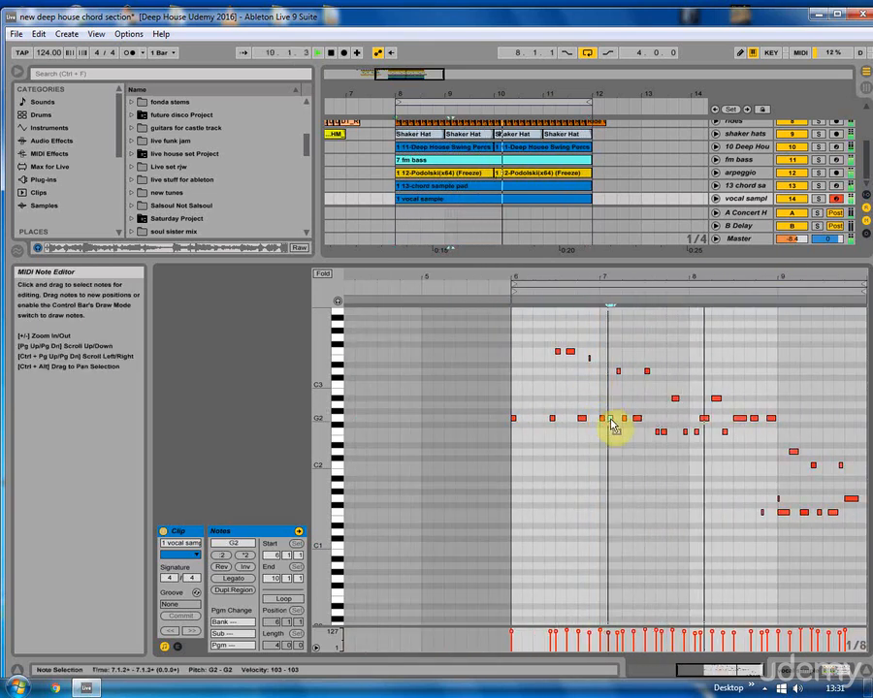
pyautogui.press('+')
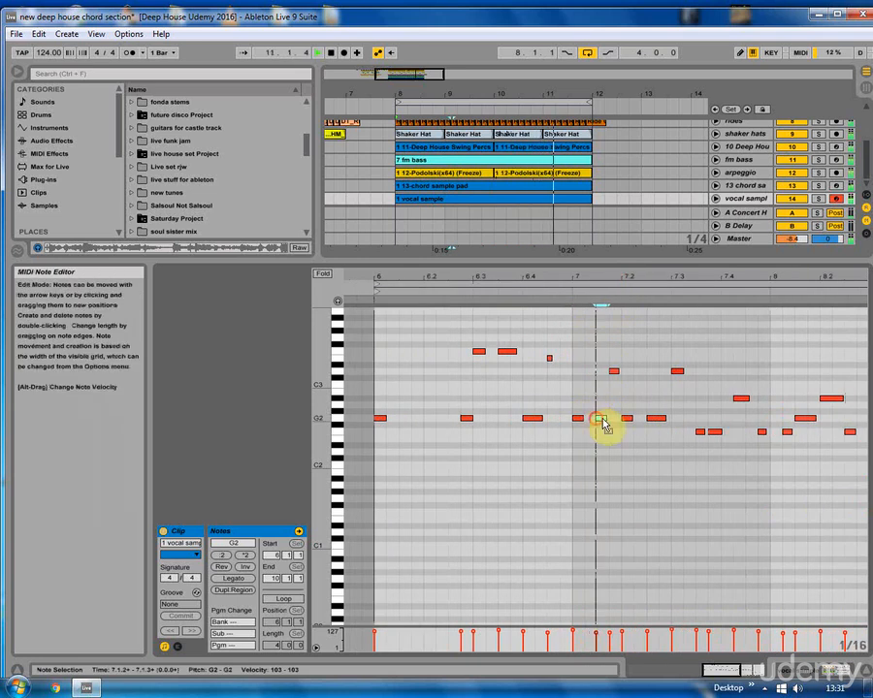
pyautogui.moveTo(714, 433); pyautogui.dragTo(732, 439)
pyautogui.doubleClick(417, 353)
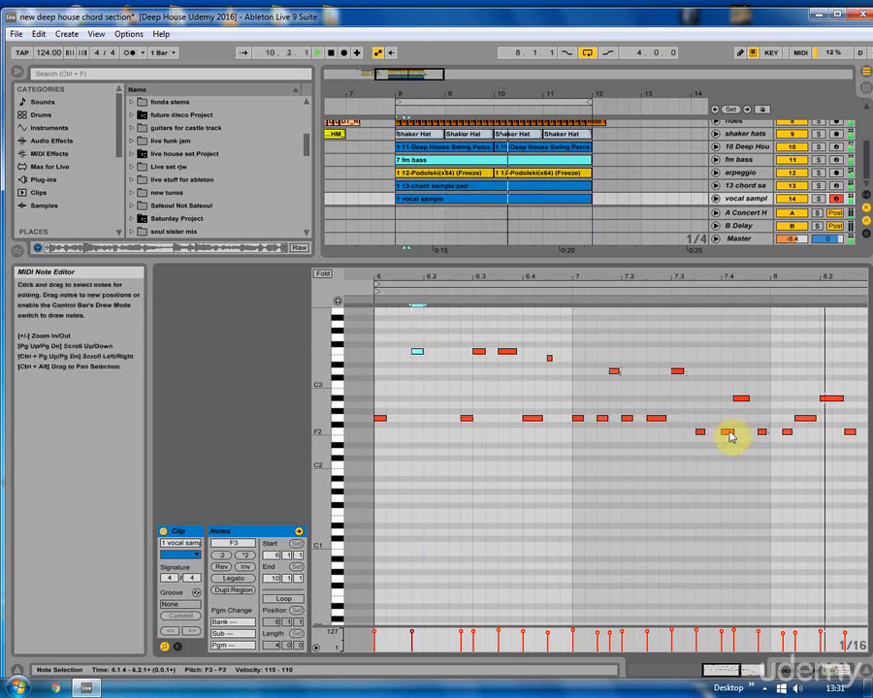
# Move the G2 note at 6.4.1 down to D2 and the F3 note at 6.3.3 down to D3, checking by playback
pyautogui.moveTo(701, 283); pyautogui.dragTo(620, 285)
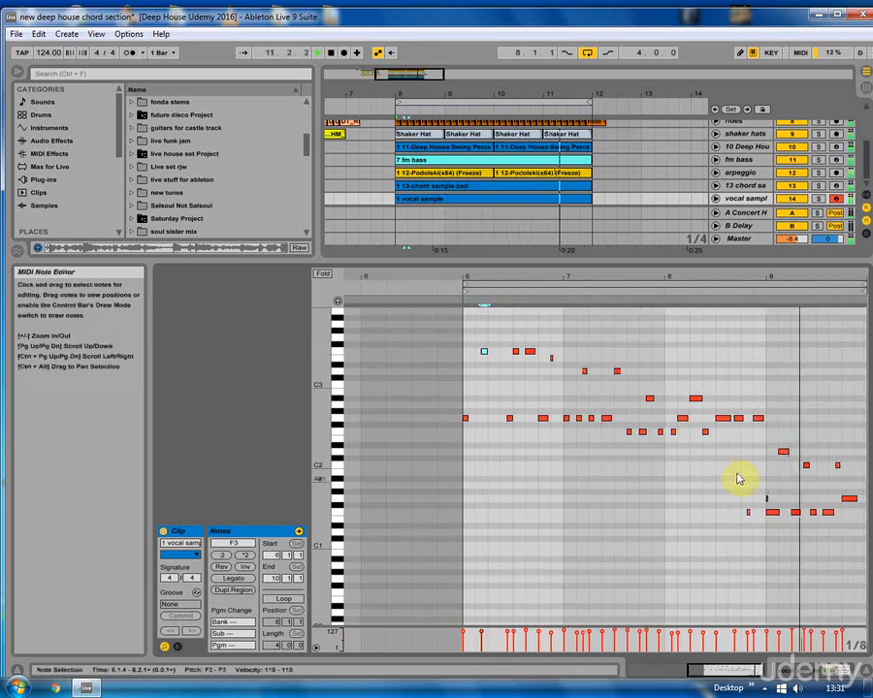
pyautogui.click(520, 408)
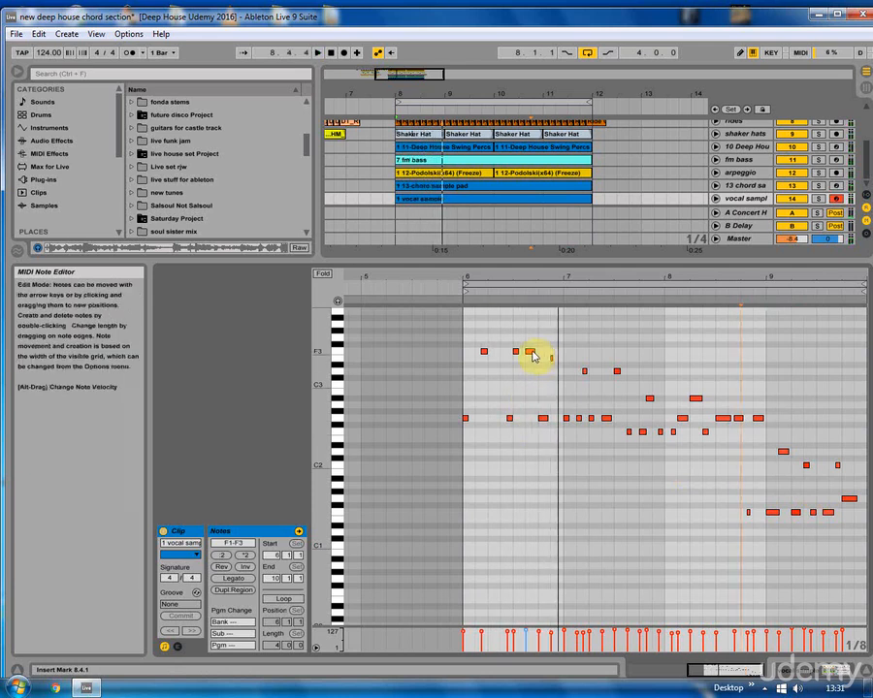
pyautogui.moveTo(532, 356); pyautogui.dragTo(534, 344)
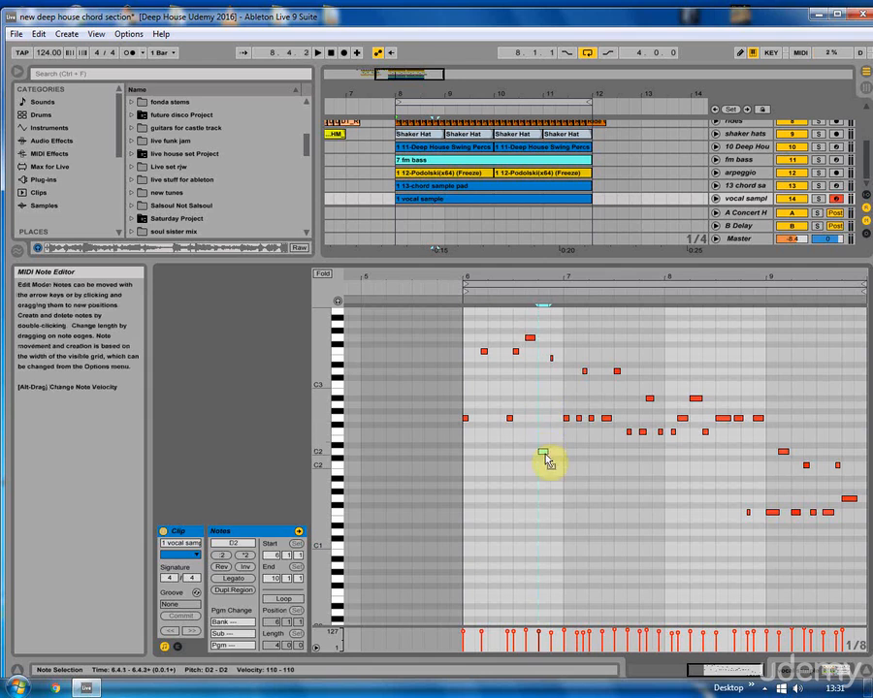
pyautogui.press('space')
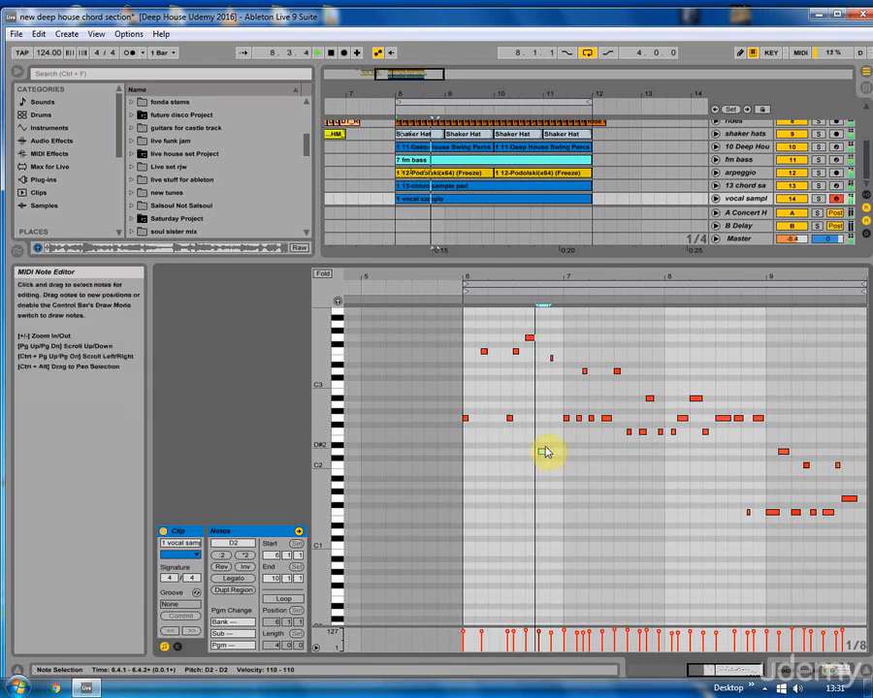
pyautogui.moveTo(529, 339); pyautogui.dragTo(534, 367)
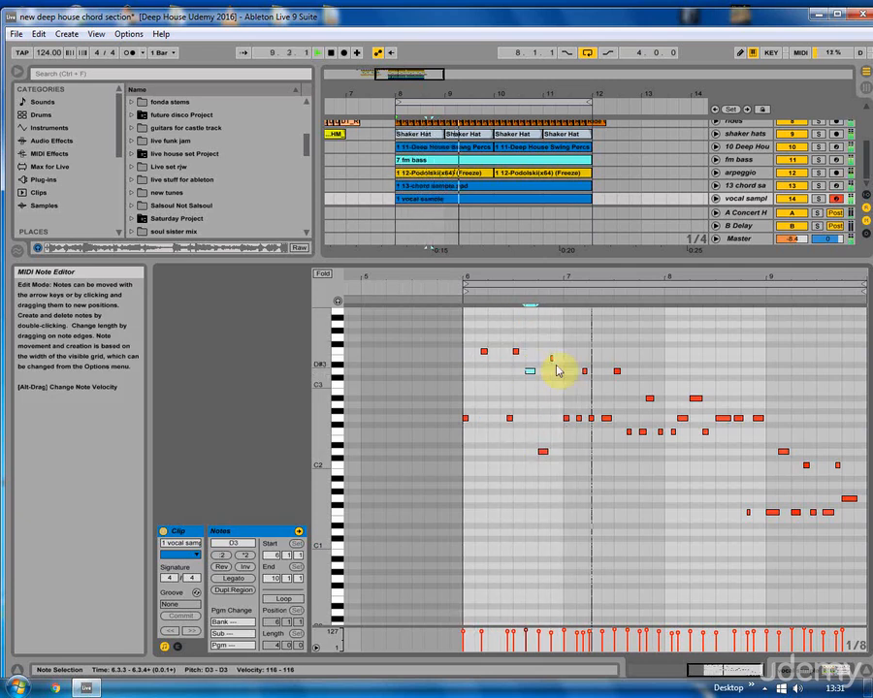
# Lengthen the very short E3 note near the end of bar 6 and delete the G2 note at 7.2.1
pyautogui.click(551, 357)
pyautogui.click(577, 417)
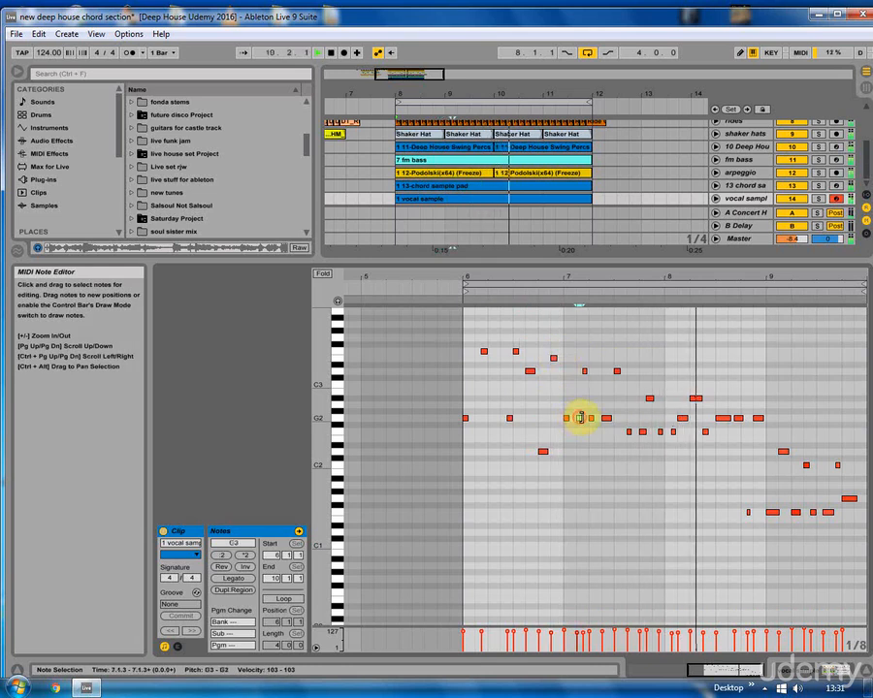
pyautogui.click(593, 418)
pyautogui.press('Delete')
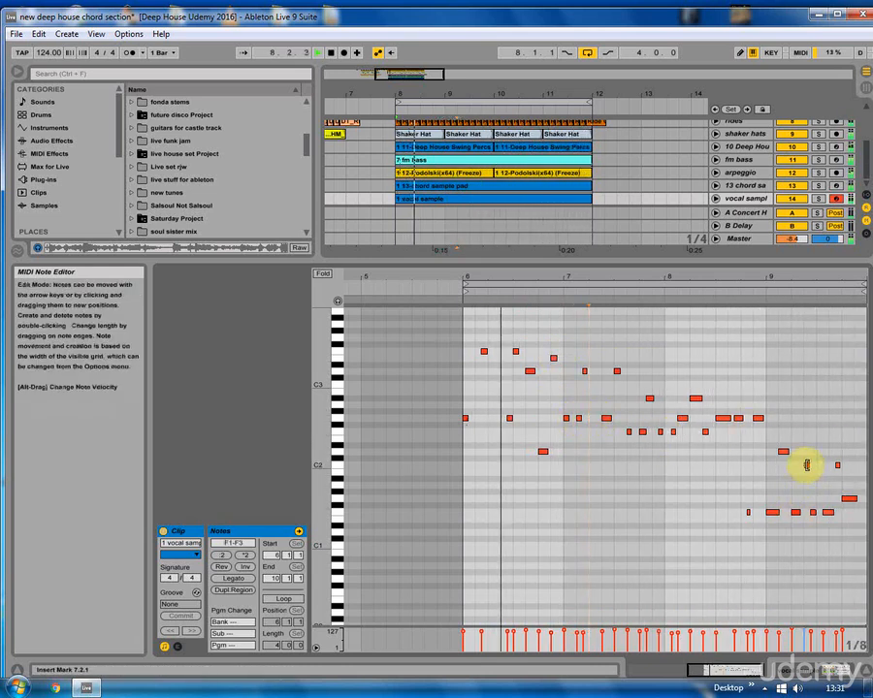
# Move the D2 note and the first C2 note in bar 9 down to A#1
pyautogui.click(804, 474)
pyautogui.moveTo(807, 477); pyautogui.dragTo(783, 468)
# Move the F2 note at the end of bar 7 up to D3 and the G2 note at 8.3.4 up to A#2
pyautogui.moveTo(773, 278); pyautogui.dragTo(664, 354)
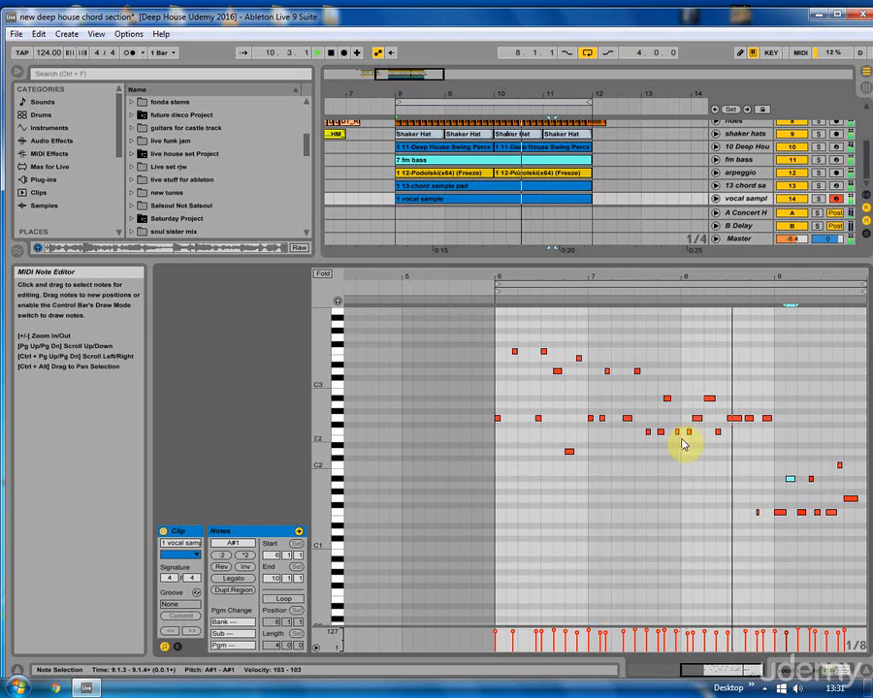
pyautogui.moveTo(678, 433); pyautogui.dragTo(678, 371)
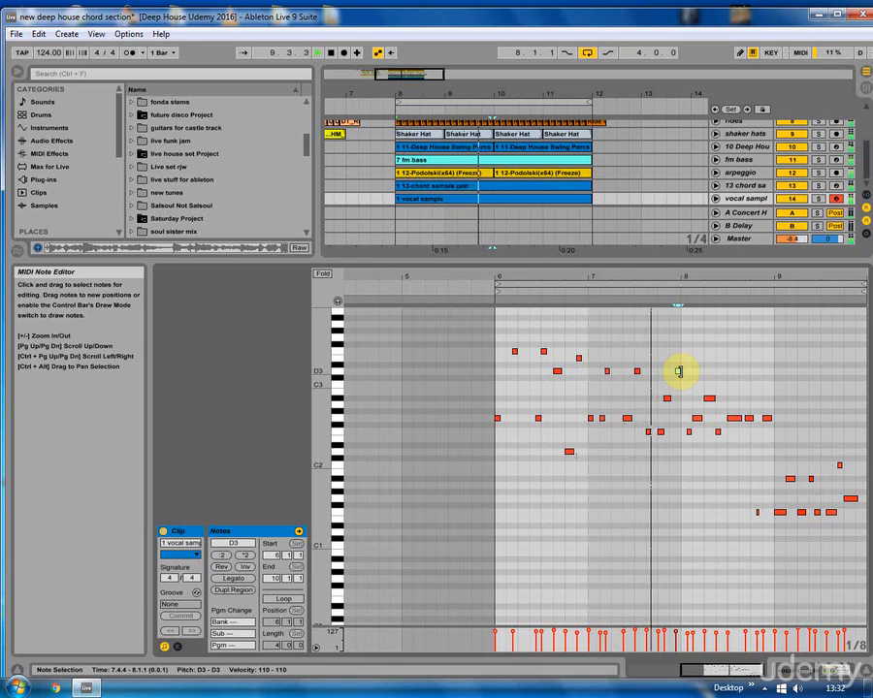
pyautogui.moveTo(679, 372); pyautogui.dragTo(753, 409)
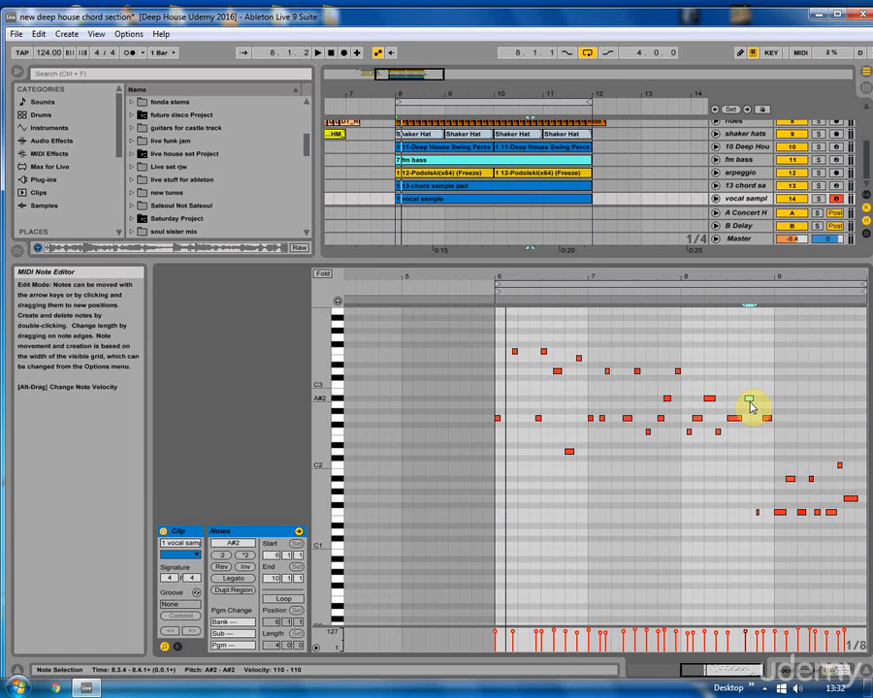
# Play back the loop and lengthen the very short F1 note at 8.4.2 to a sixteenth
pyautogui.press('space')
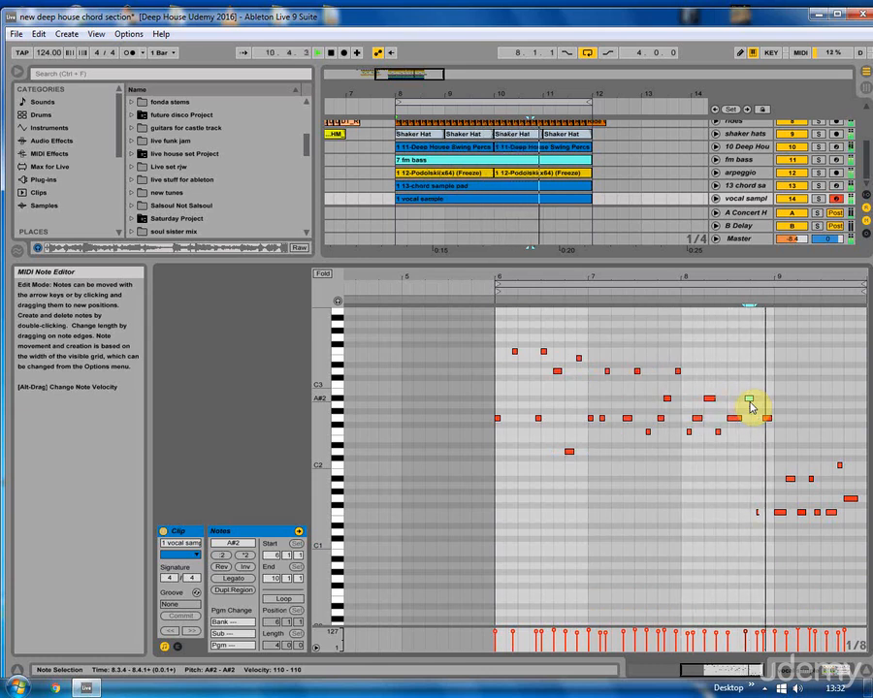
pyautogui.click(747, 511)
pyautogui.click(759, 512)
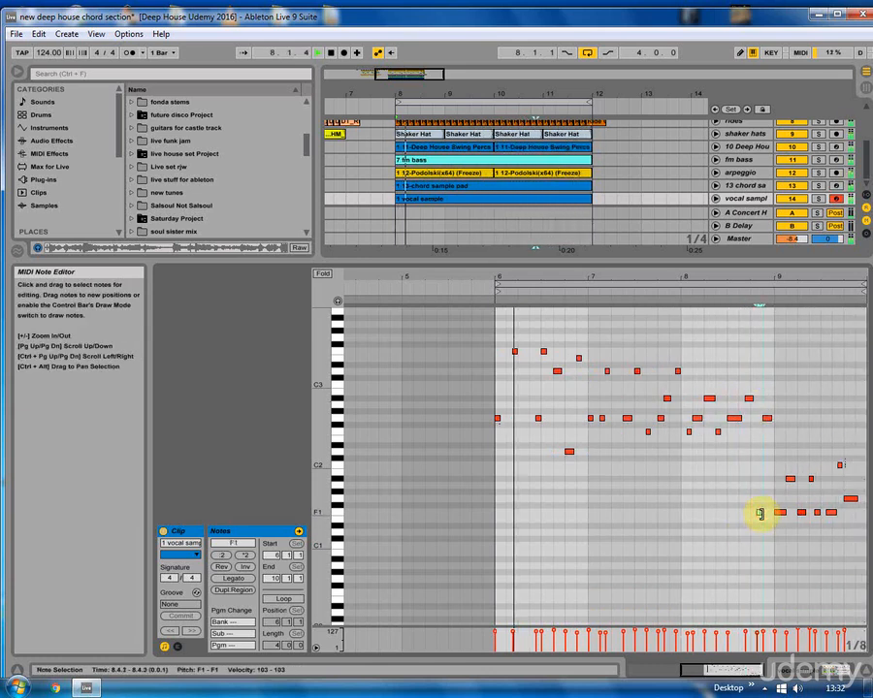
# Solo the vocal sample, arpeggio and chord sample tracks, and recolour the vocal sample clip lime green
pyautogui.click(841, 671)
pyautogui.click(817, 294)
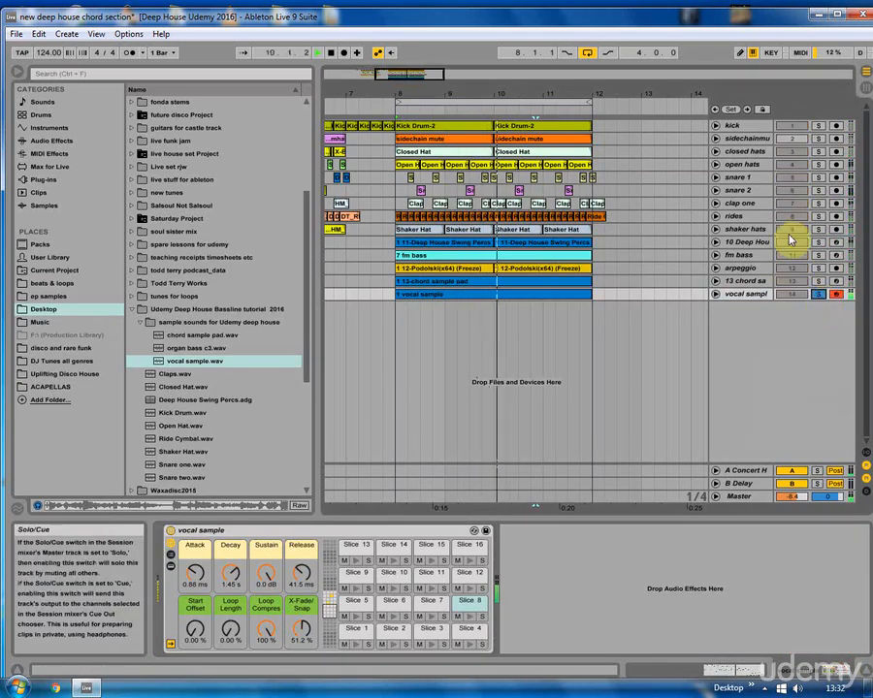
pyautogui.click(819, 267)
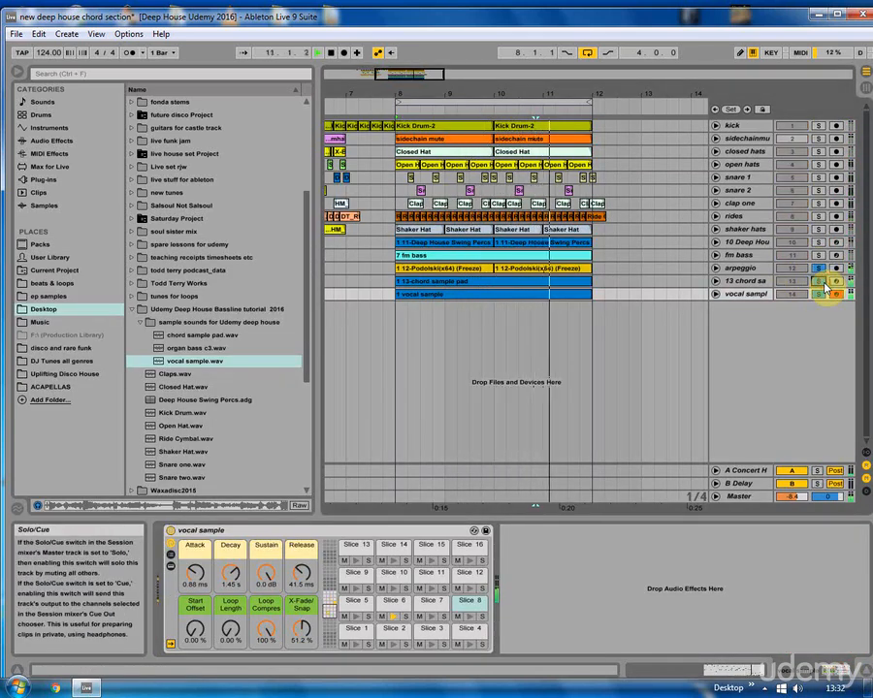
pyautogui.rightClick(533, 297)
pyautogui.click(566, 395)
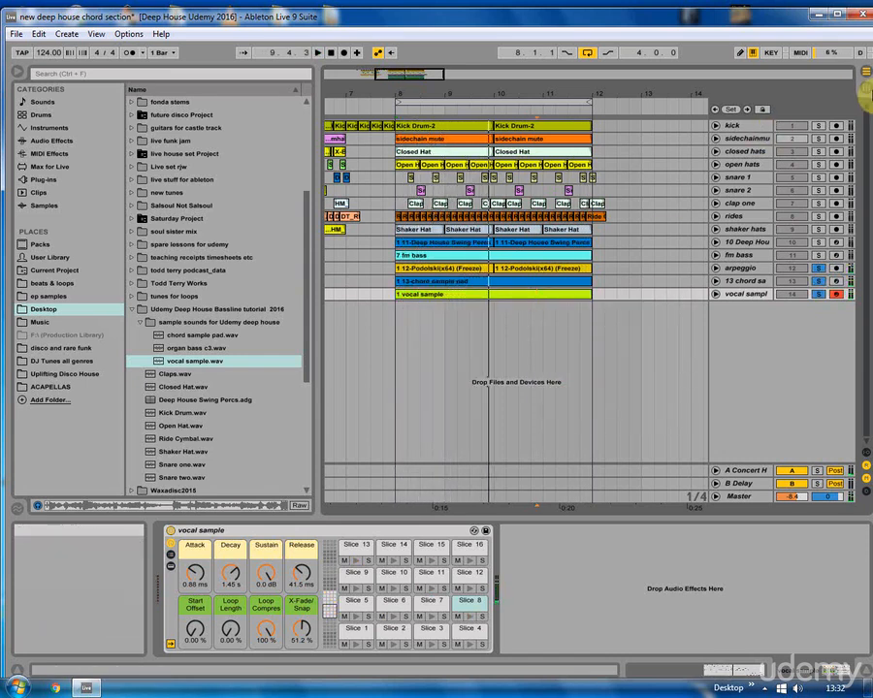
# Switch to Session View and remove the delay device from return track B
pyautogui.press('Tab')
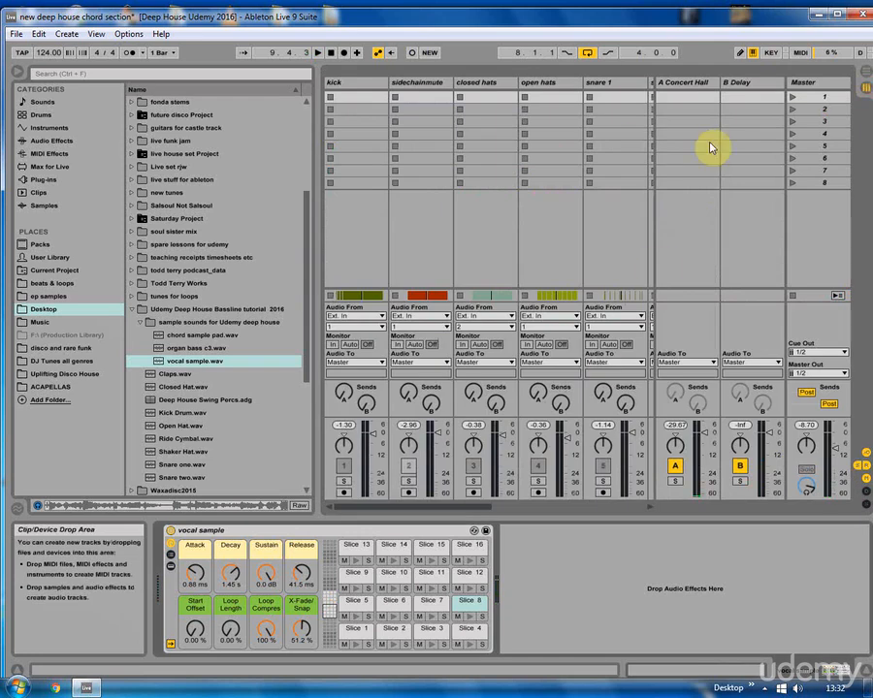
pyautogui.click(751, 86)
pyautogui.rightClick(187, 531)
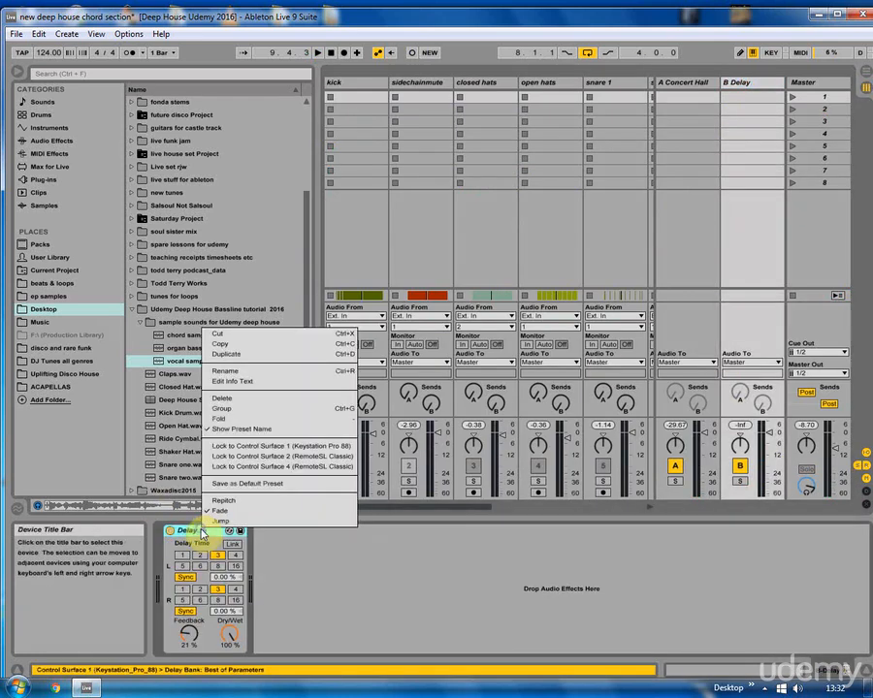
pyautogui.click(231, 340)
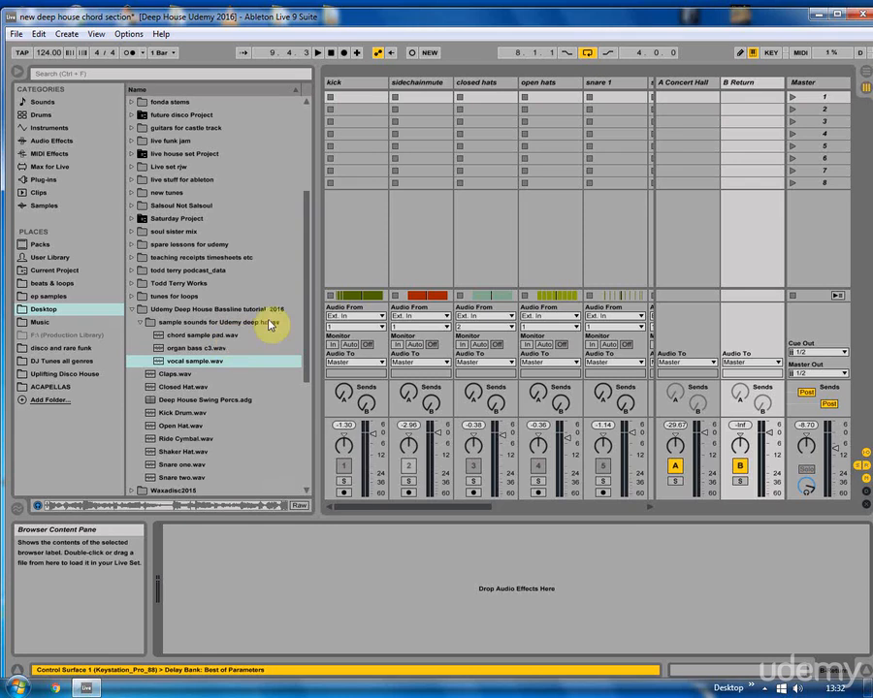
# Check the Concert Hall return and raise the vocal sample track's send A to it during playback
pyautogui.click(704, 86)
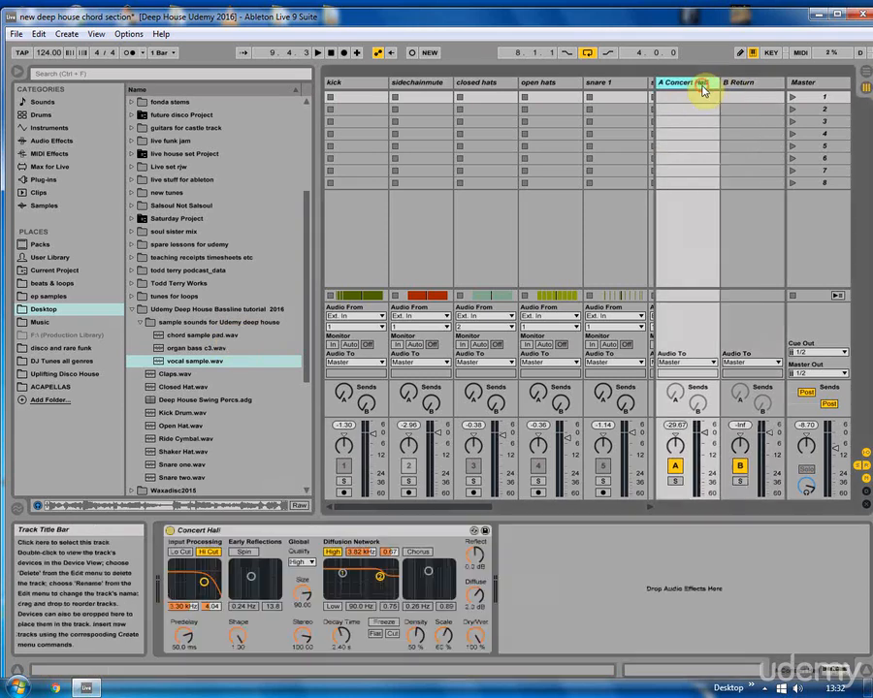
pyautogui.moveTo(475, 507); pyautogui.dragTo(638, 515)
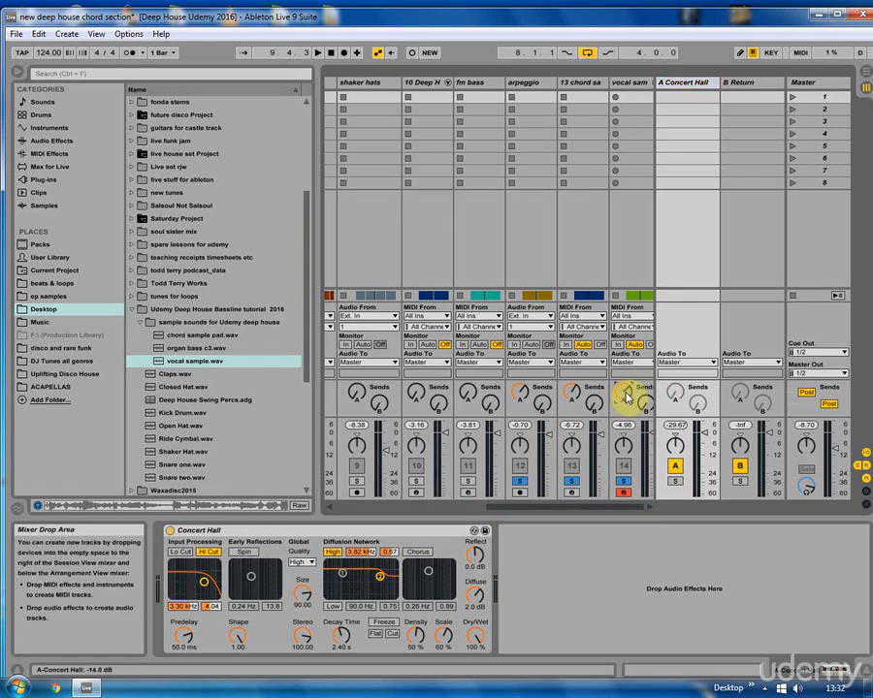
pyautogui.press('space')
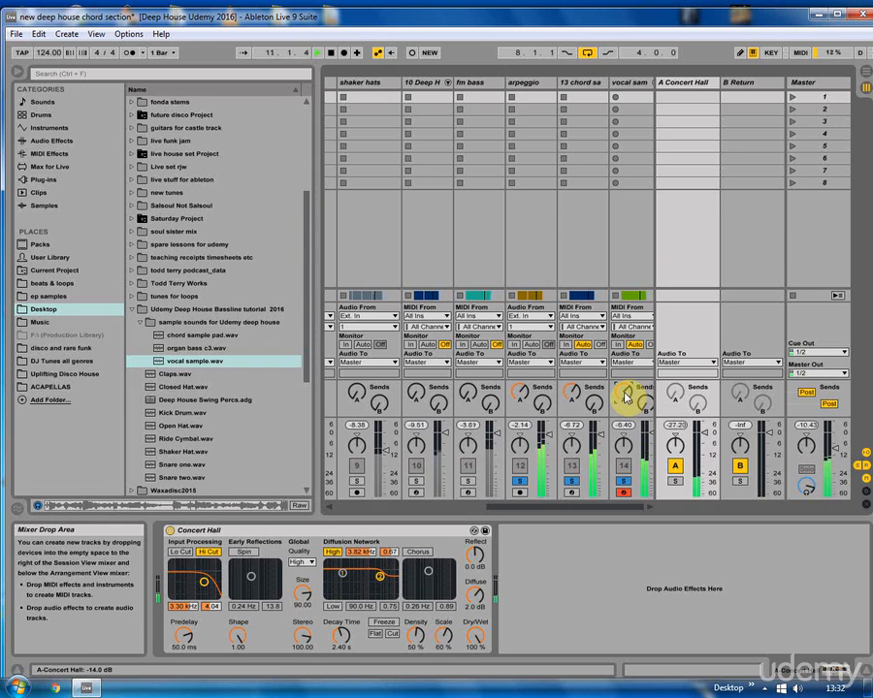
pyautogui.moveTo(624, 392); pyautogui.dragTo(623, 395)
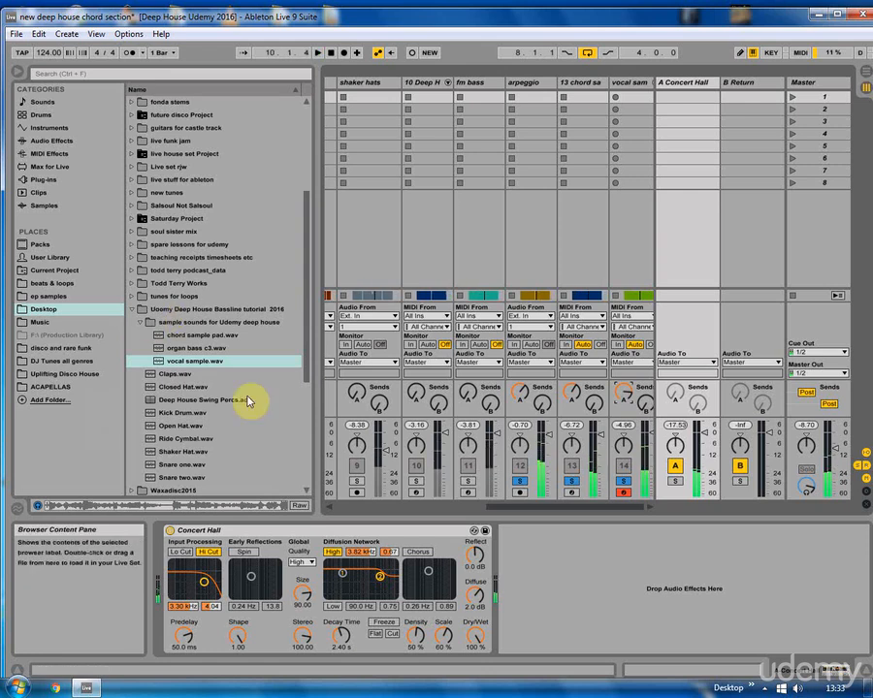
# Load a Ping Pong Delay onto return track B and set its Dry/Wet to 60 %
pyautogui.click(734, 83)
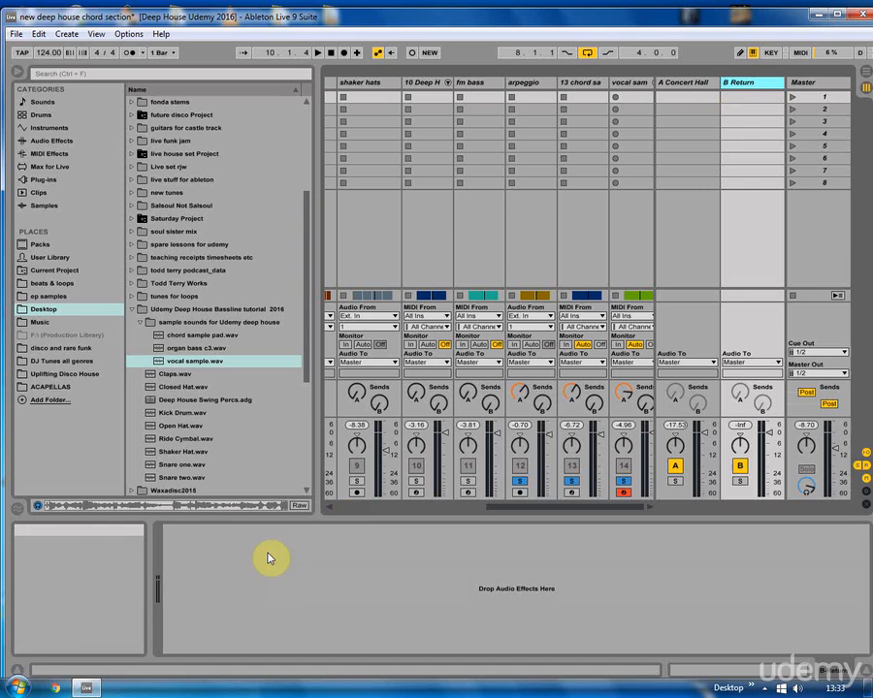
pyautogui.click(53, 141)
pyautogui.scroll(-2, 177, 419)
pyautogui.doubleClick(175, 372)
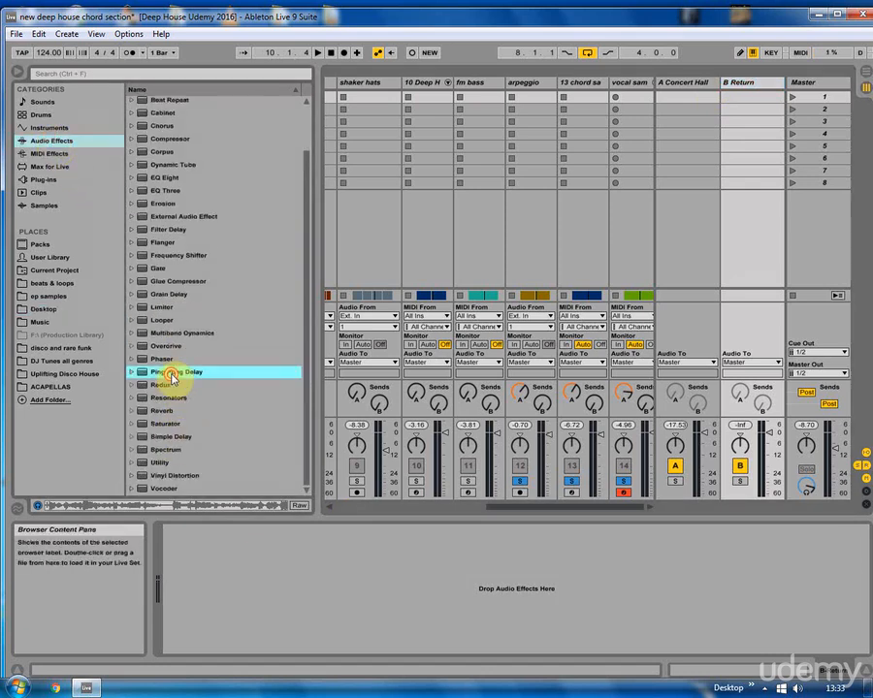
pyautogui.moveTo(220, 635); pyautogui.dragTo(220, 626)
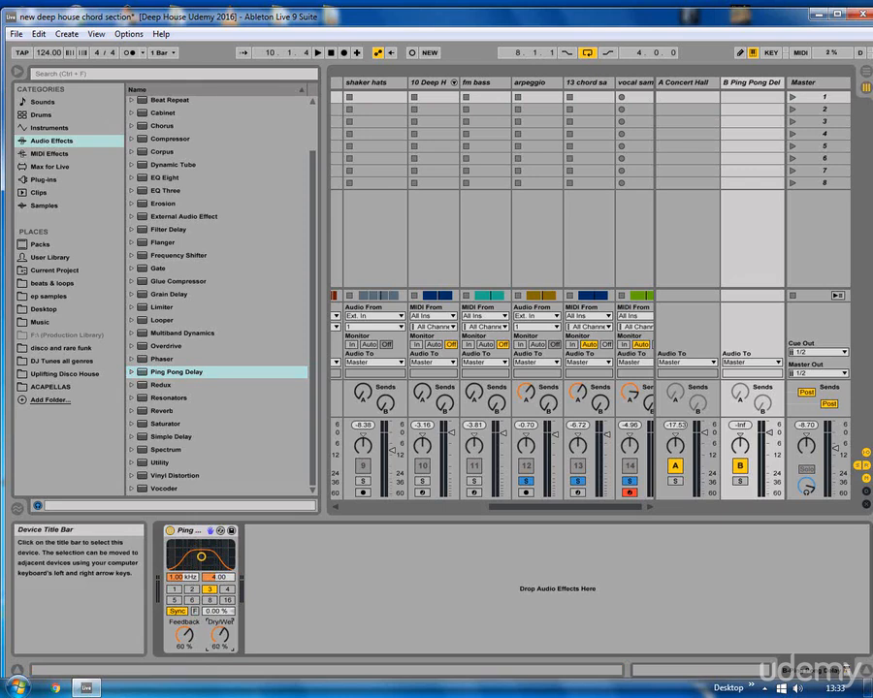
# Raise the vocal sample track's send B to the Ping Pong Delay and play back the result
pyautogui.moveTo(602, 507); pyautogui.dragTo(621, 507)
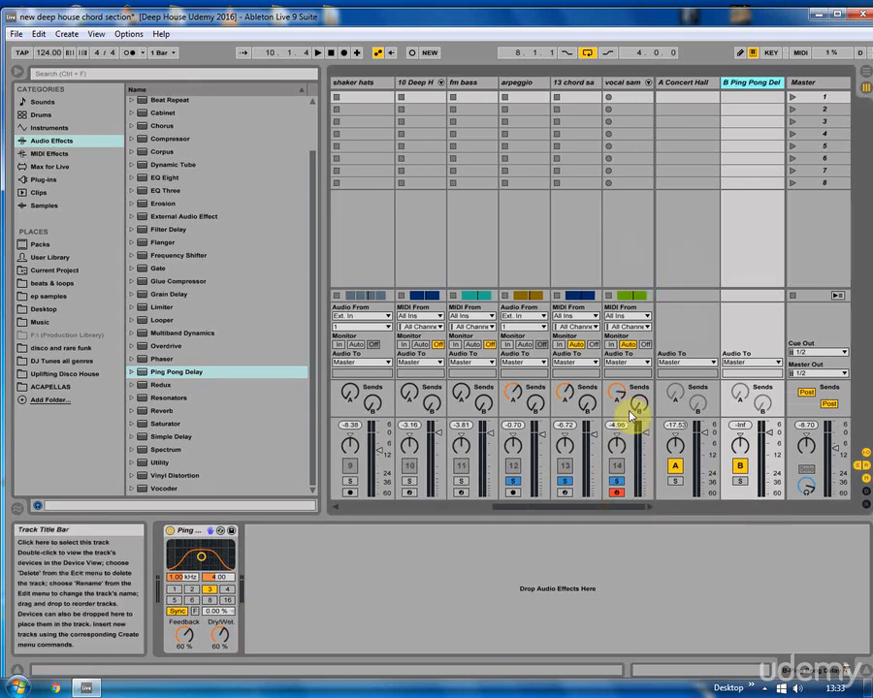
pyautogui.moveTo(637, 408); pyautogui.dragTo(636, 405)
pyautogui.press('space')
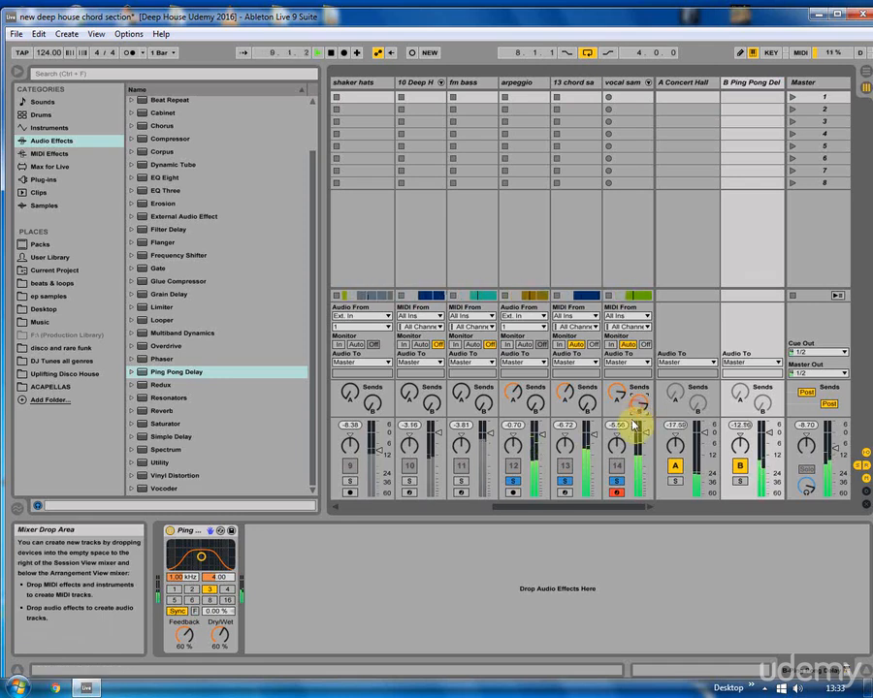
# Return to Arrangement View, audition the vocal with the kick and fm bass soloed, and clear all solos
pyautogui.click(866, 81)
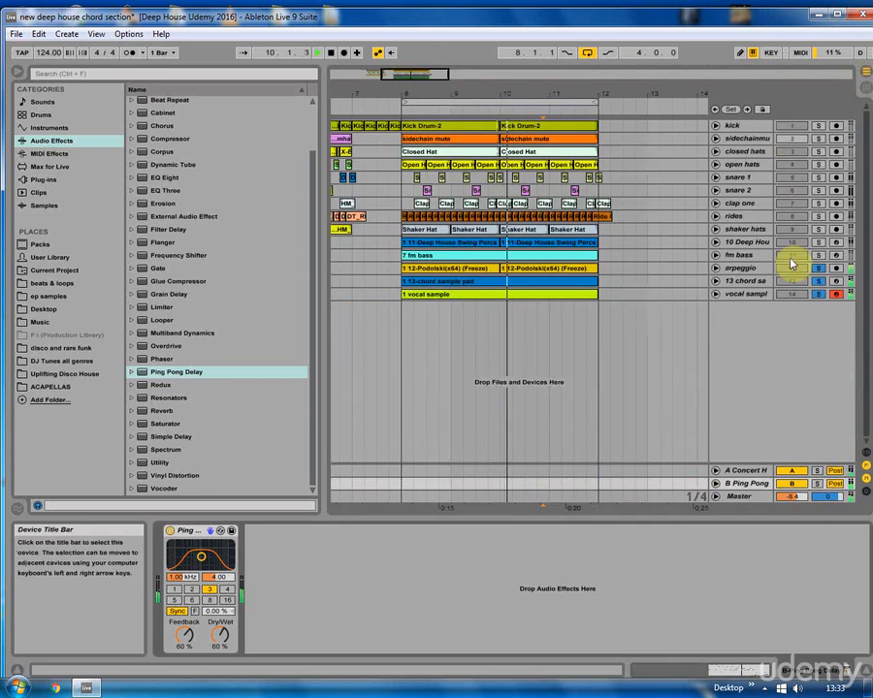
pyautogui.click(817, 125)
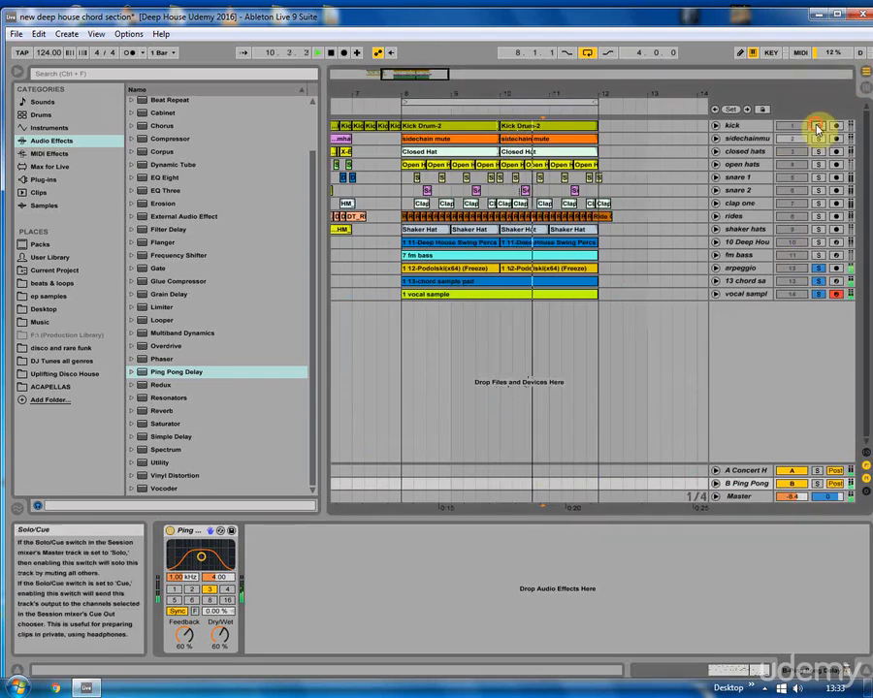
pyautogui.click(817, 282)
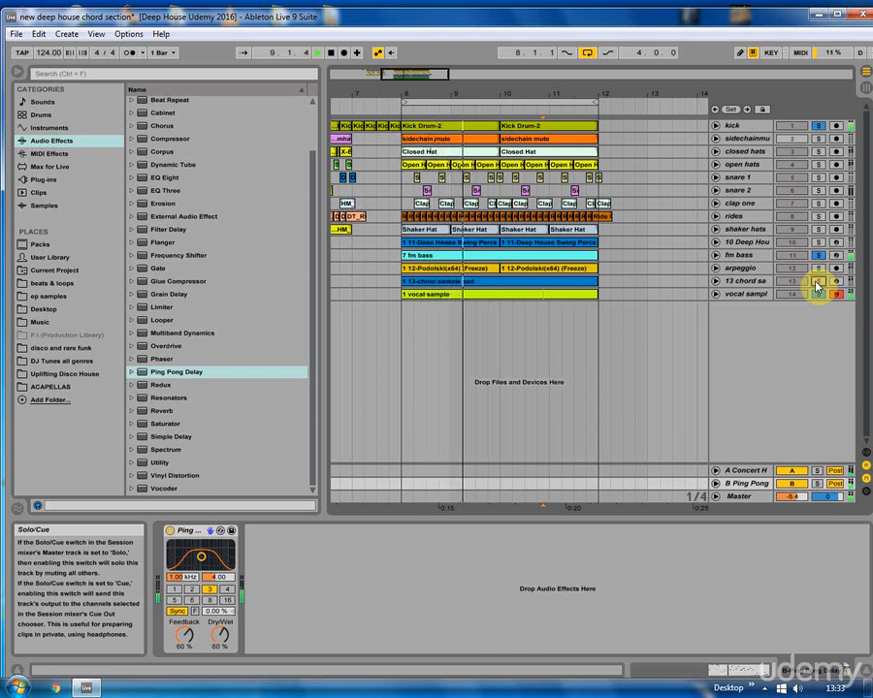
pyautogui.click(819, 255)
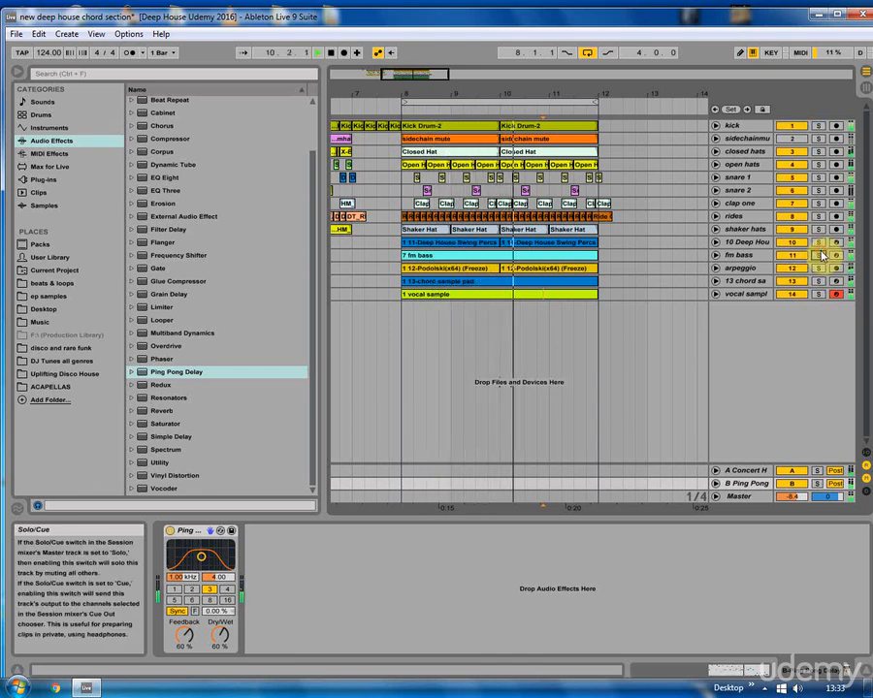
# Replace the bar 7 notes in the vocal sample clip with a copy of the bar 6 notes
pyautogui.click(496, 315)
pyautogui.click(510, 298)
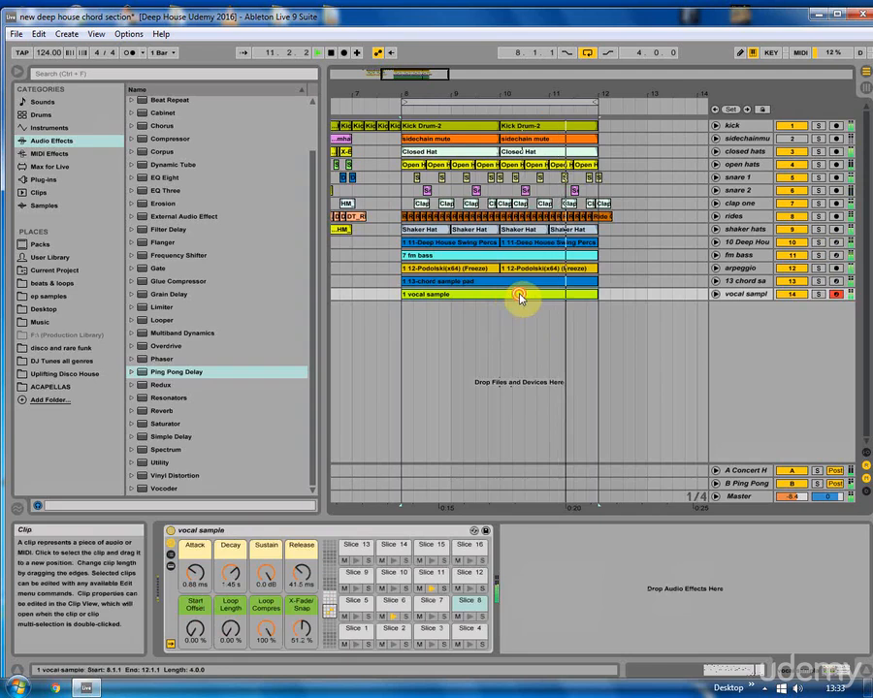
pyautogui.doubleClick(519, 298)
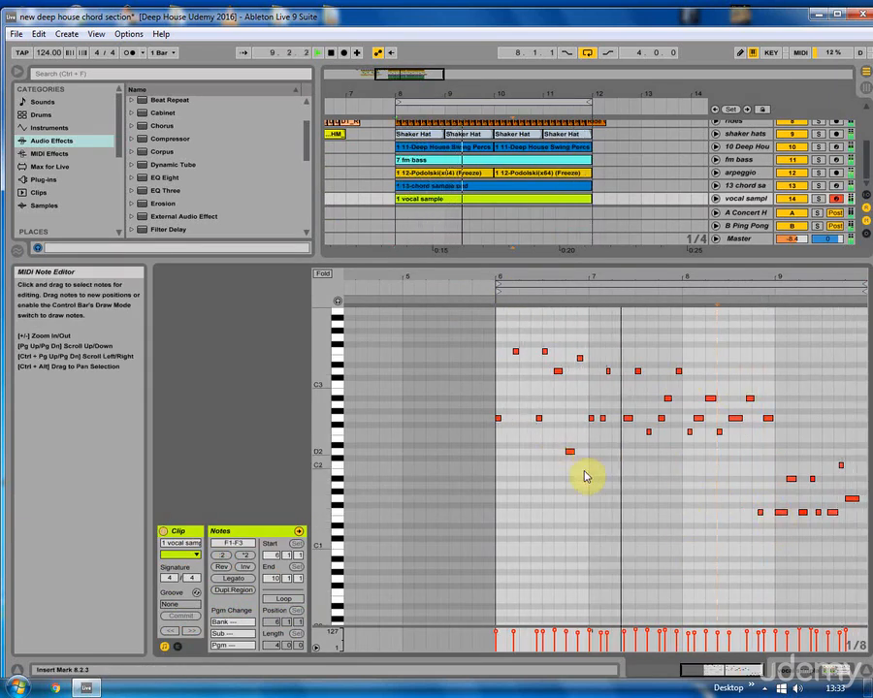
pyautogui.press('space')
pyautogui.moveTo(592, 485); pyautogui.dragTo(679, 349)
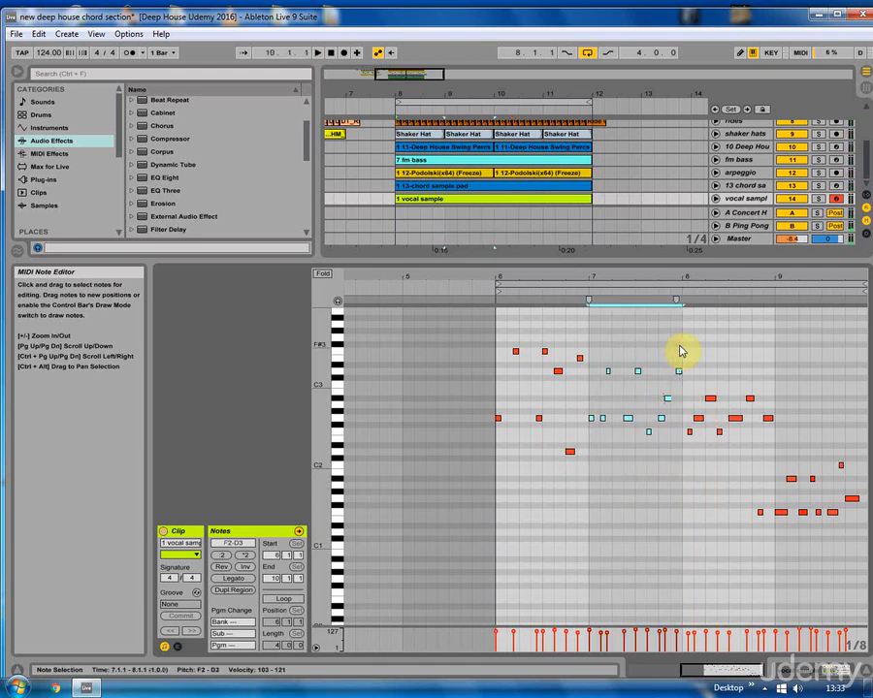
pyautogui.press('Delete')
pyautogui.moveTo(589, 481); pyautogui.dragTo(498, 335)
pyautogui.moveTo(498, 420); pyautogui.dragTo(591, 423)
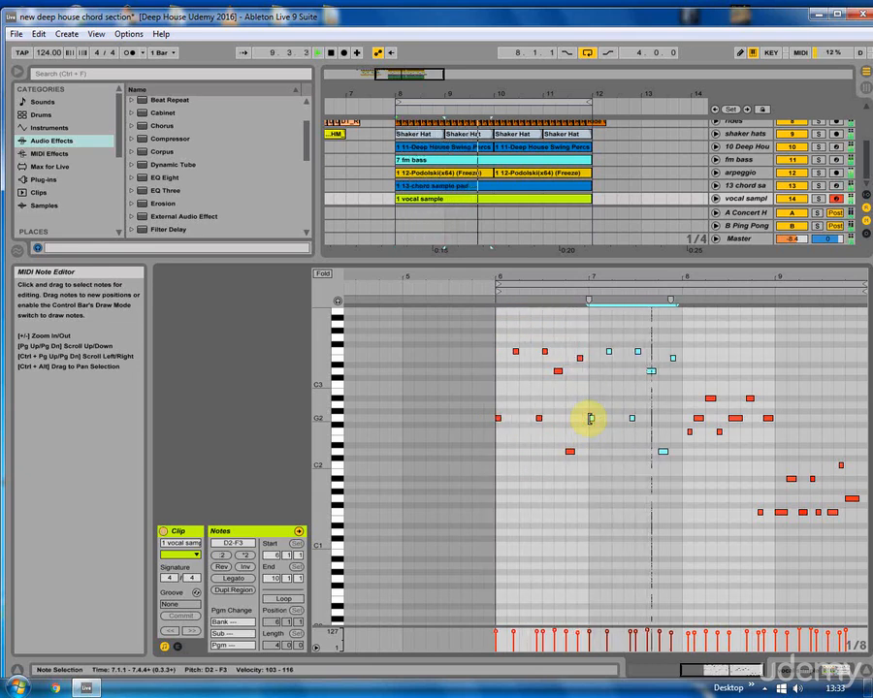
# Move the first bar 8 note down to D2 and lengthen both it and the F2 note at 8.2.3
pyautogui.click(687, 431)
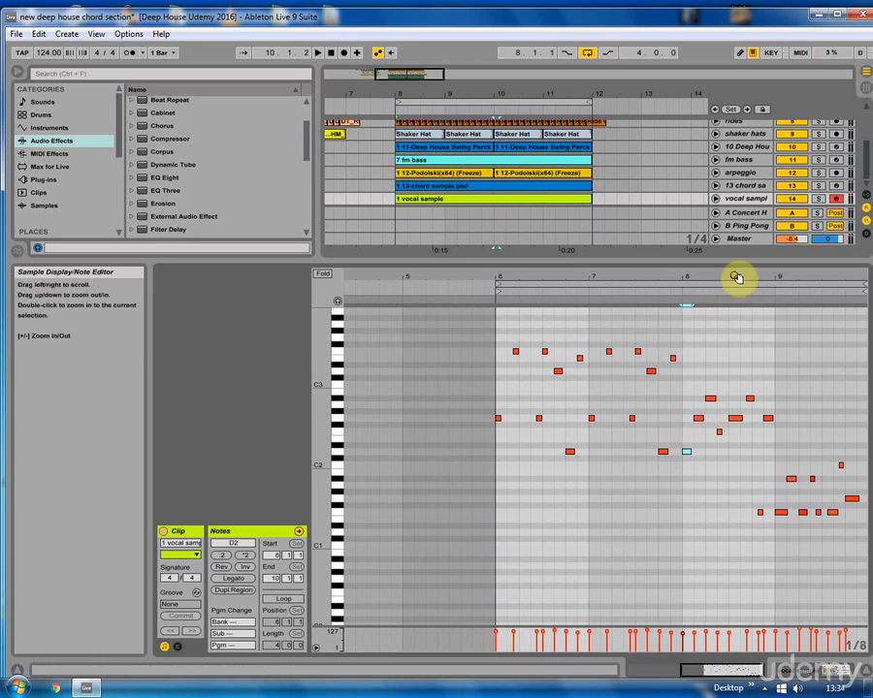
pyautogui.moveTo(736, 278); pyautogui.dragTo(731, 277)
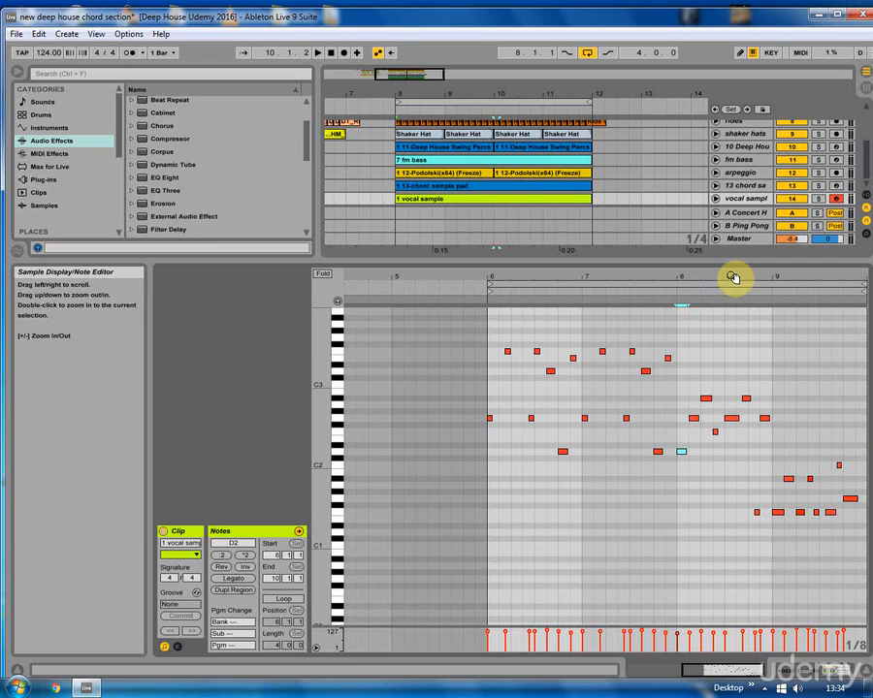
pyautogui.press('space')
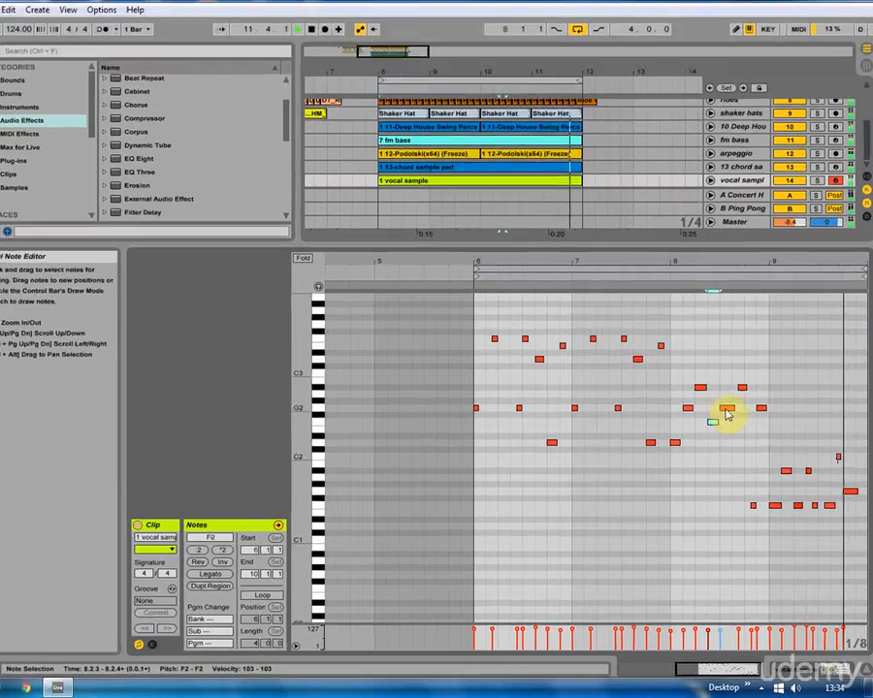
# Try the long G2 note at 8.3.1 at C3, D1, C1 and A#0, auditioning it by playback
pyautogui.click(725, 419)
pyautogui.moveTo(698, 331); pyautogui.dragTo(698, 419)
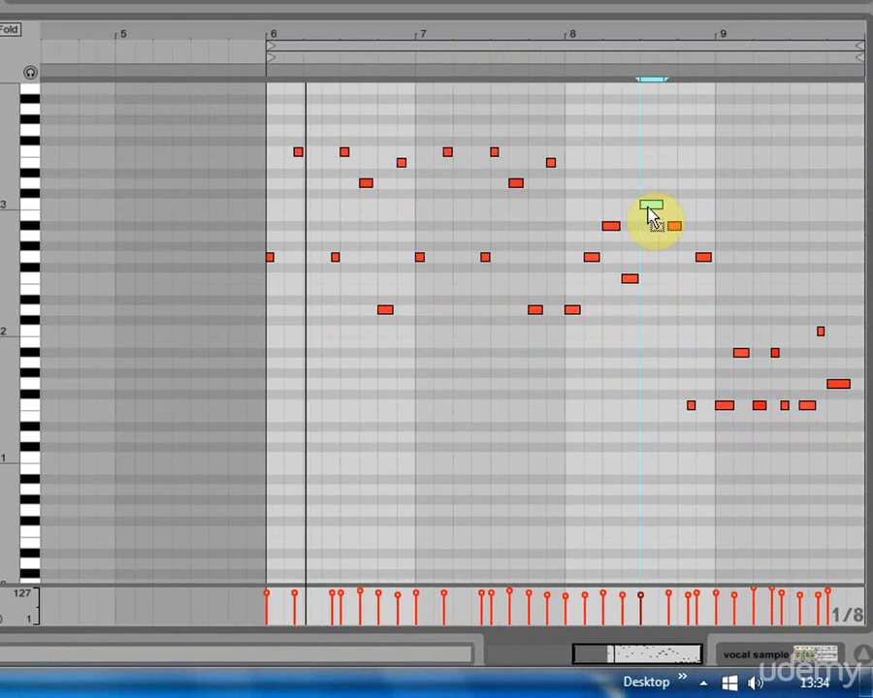
pyautogui.moveTo(653, 351); pyautogui.dragTo(647, 442)
pyautogui.click(690, 407)
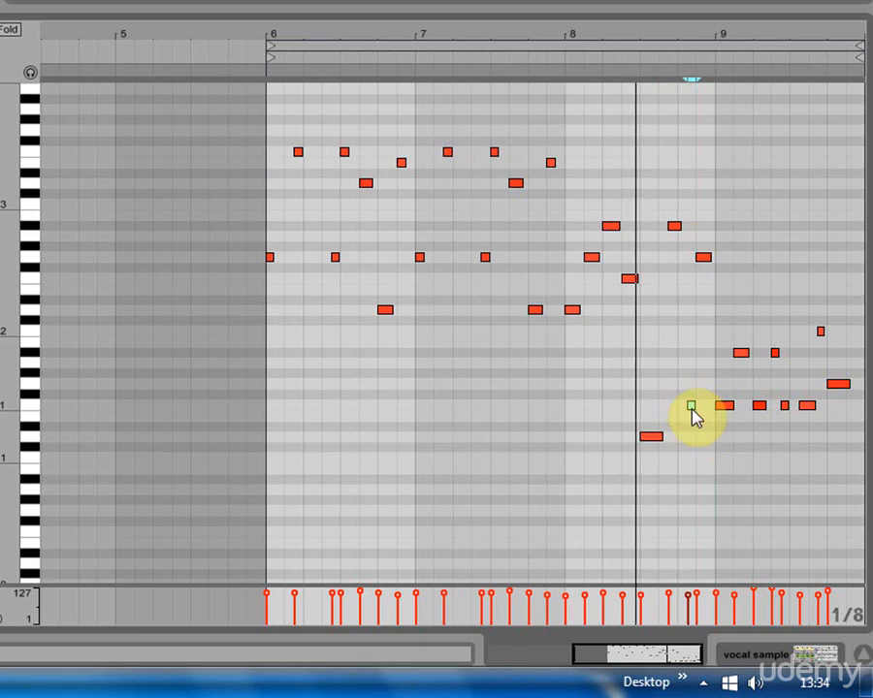
pyautogui.moveTo(648, 437); pyautogui.dragTo(651, 466)
pyautogui.moveTo(705, 35); pyautogui.dragTo(697, 32)
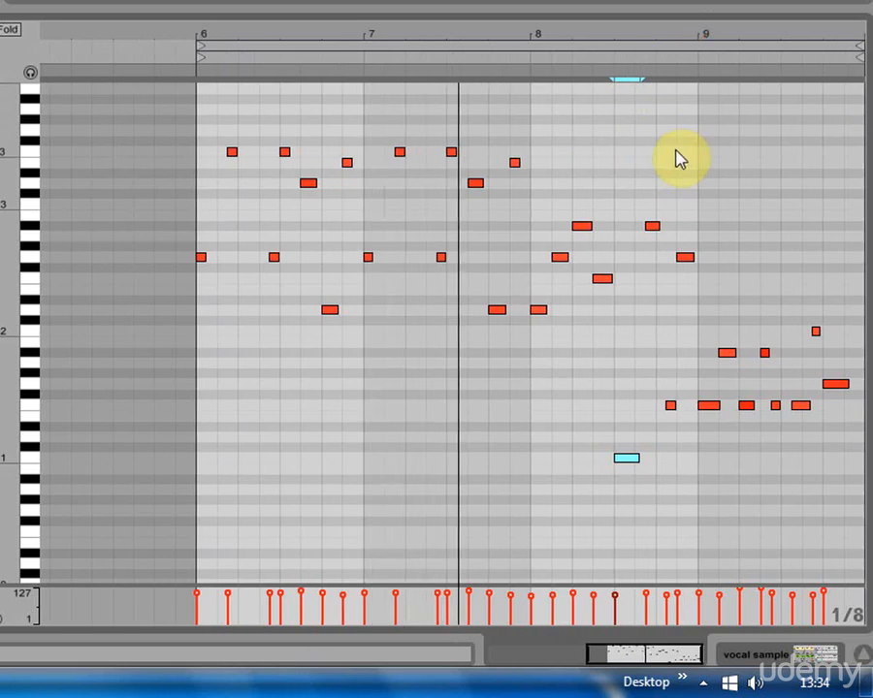
pyautogui.moveTo(626, 458); pyautogui.dragTo(625, 481)
pyautogui.click(605, 58)
# Move the note at 8.3.1 up to A#1 and on to C2, replaying from just before bar 8 to check it
pyautogui.moveTo(630, 486); pyautogui.dragTo(629, 359)
pyautogui.click(522, 55)
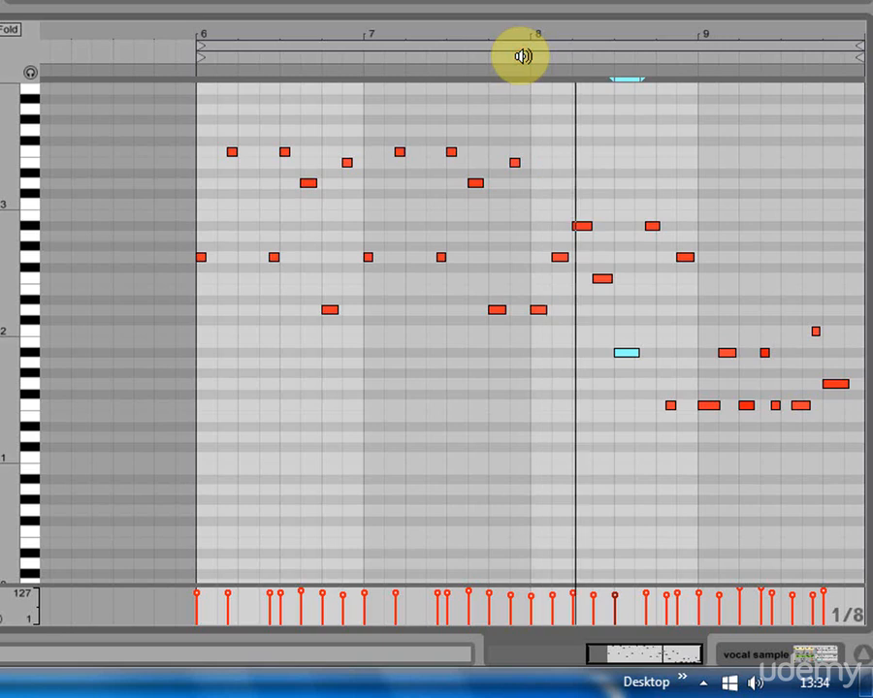
pyautogui.moveTo(624, 352); pyautogui.dragTo(626, 336)
pyautogui.click(523, 58)
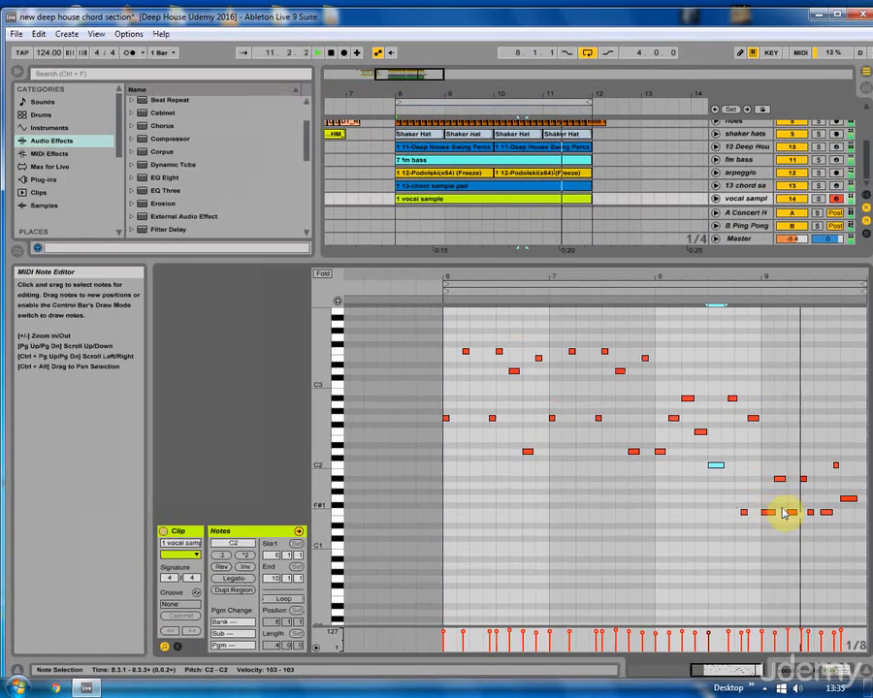
# Lengthen the last G1 note in bar 9 slightly, and hide the clip editor to set the insert marker at 8.1.1
pyautogui.moveTo(857, 502); pyautogui.dragTo(863, 500)
pyautogui.click(865, 670)
pyautogui.press('space')
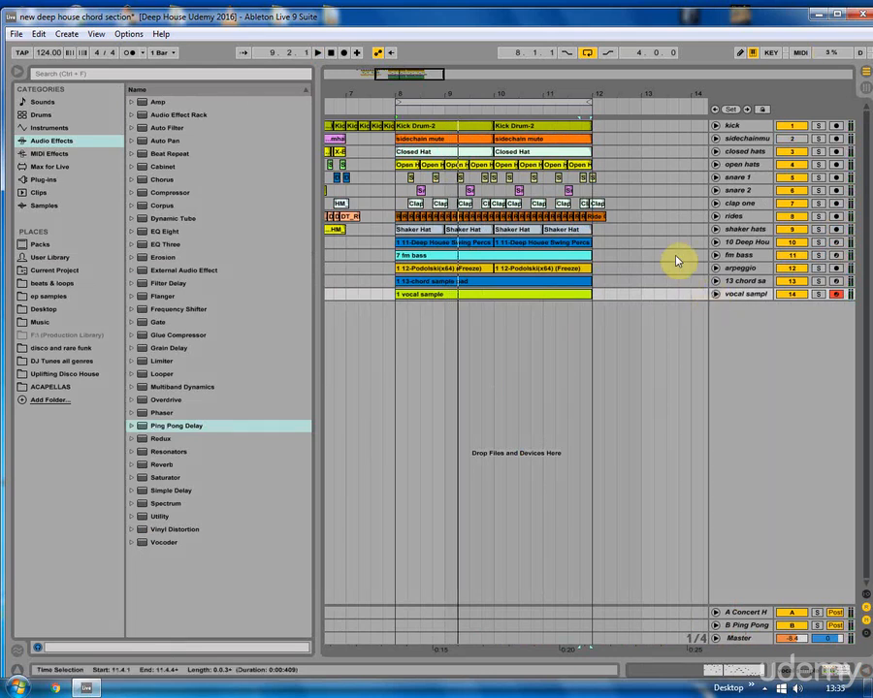
pyautogui.click(388, 321)
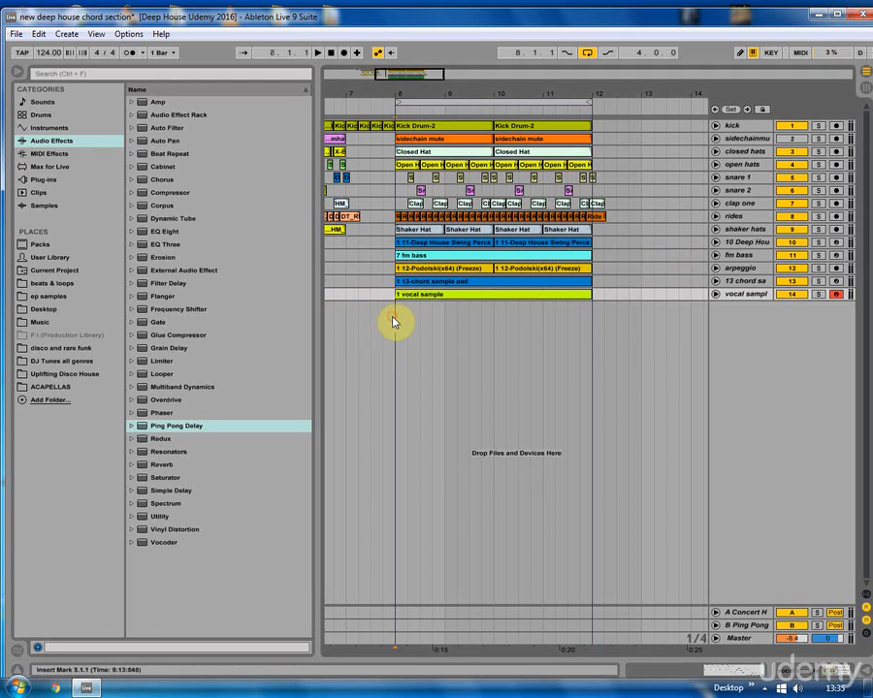
# Play the loop from bar 8 and mute the kick track to hear the vocal part without it
pyautogui.click(715, 294)
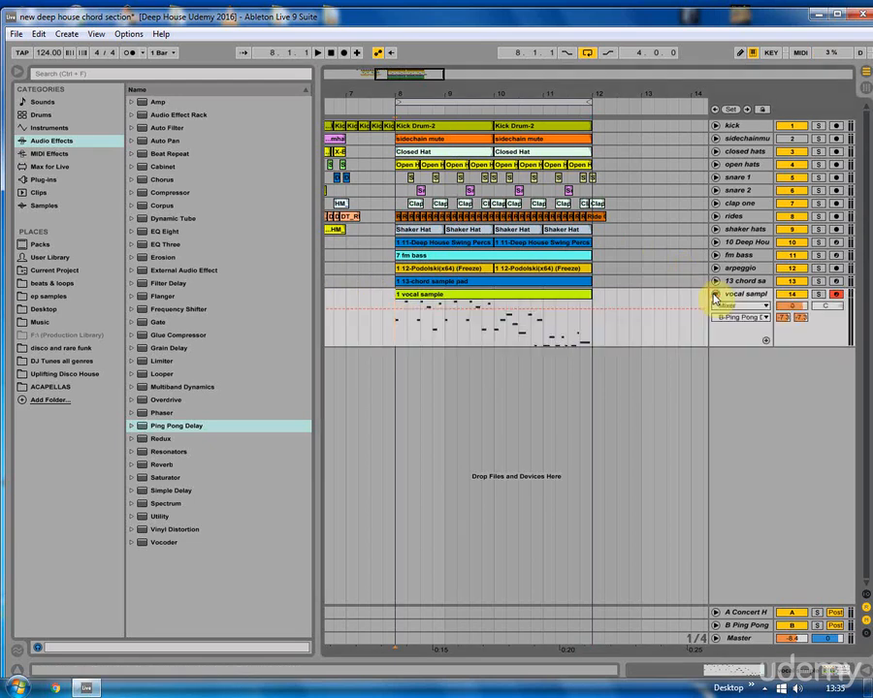
pyautogui.click(714, 295)
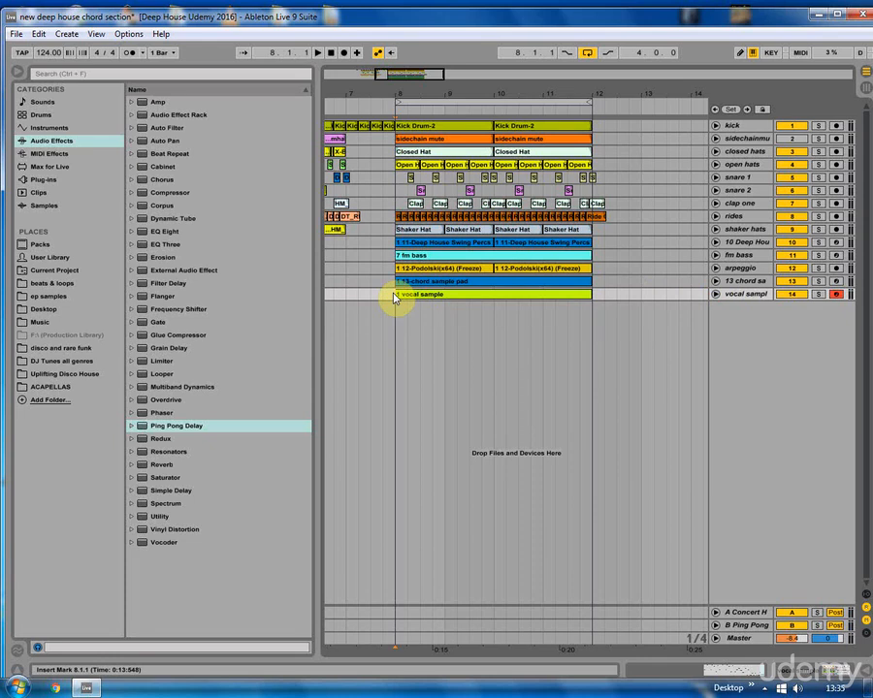
pyautogui.press('space')
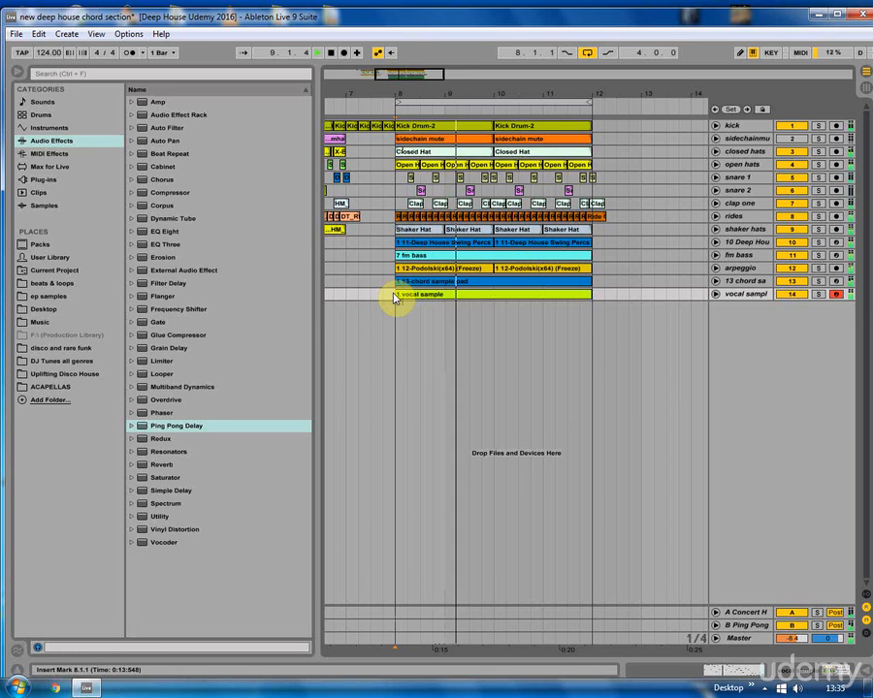
pyautogui.click(791, 126)
pyautogui.click(792, 138)
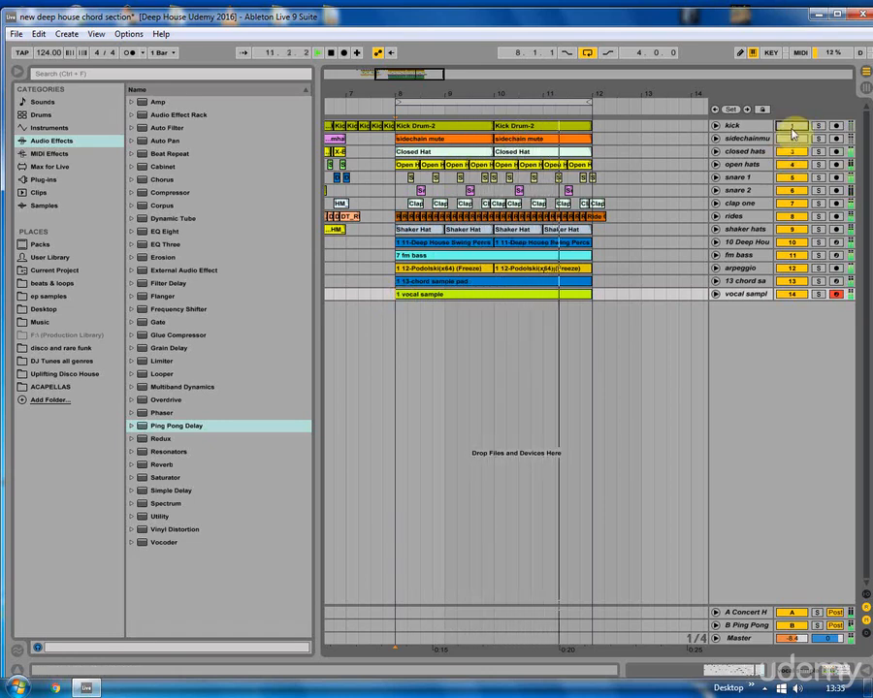
# Audition the vocal sample soloed with the fm bass, and bring the kick and all other tracks back into playback
pyautogui.click(817, 294)
pyautogui.keyDown('ctrl'); pyautogui.click(817, 255); pyautogui.keyUp('ctrl')
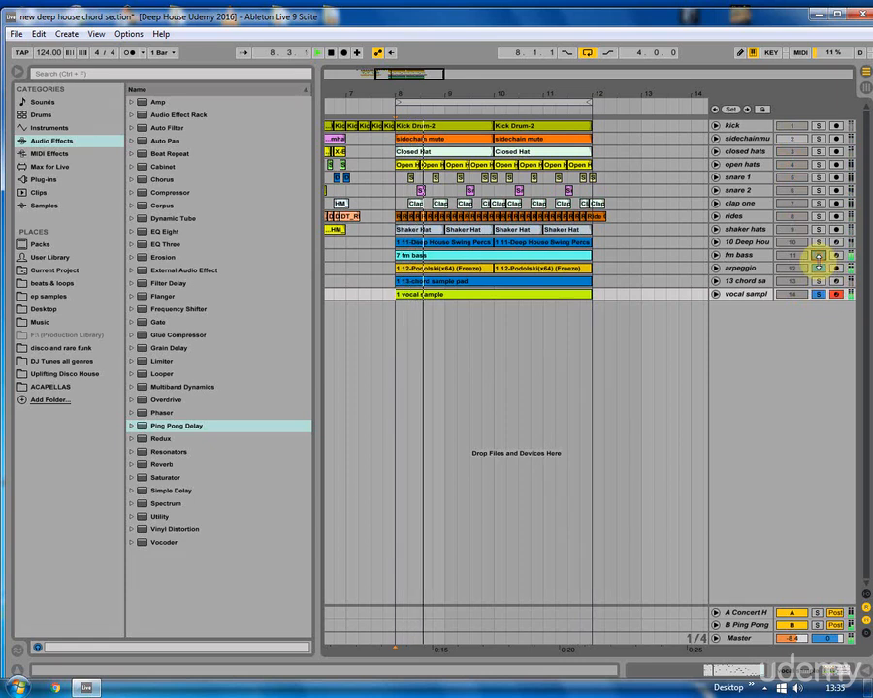
pyautogui.doubleClick(819, 128)
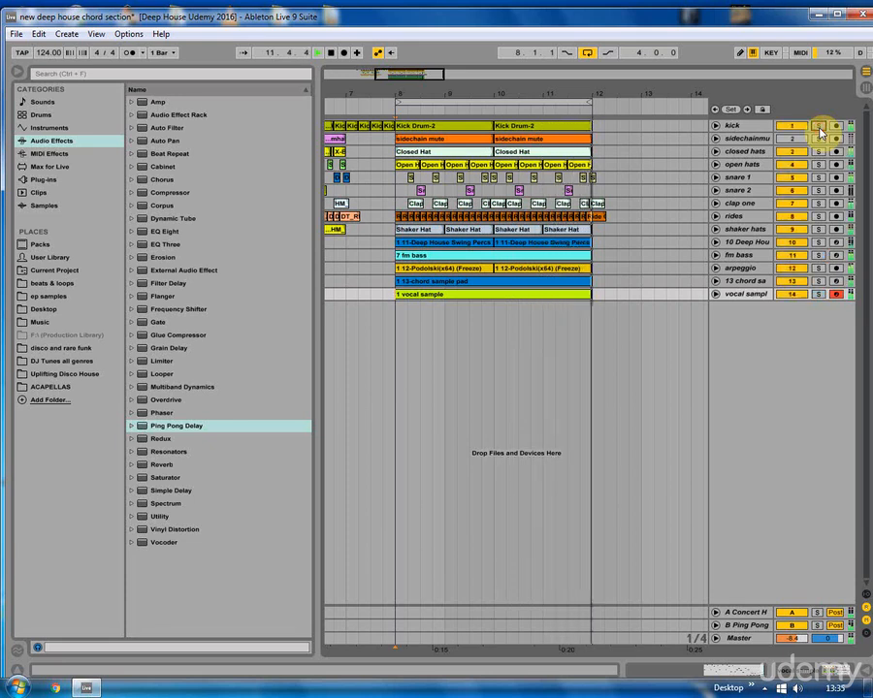
pyautogui.click(396, 317)
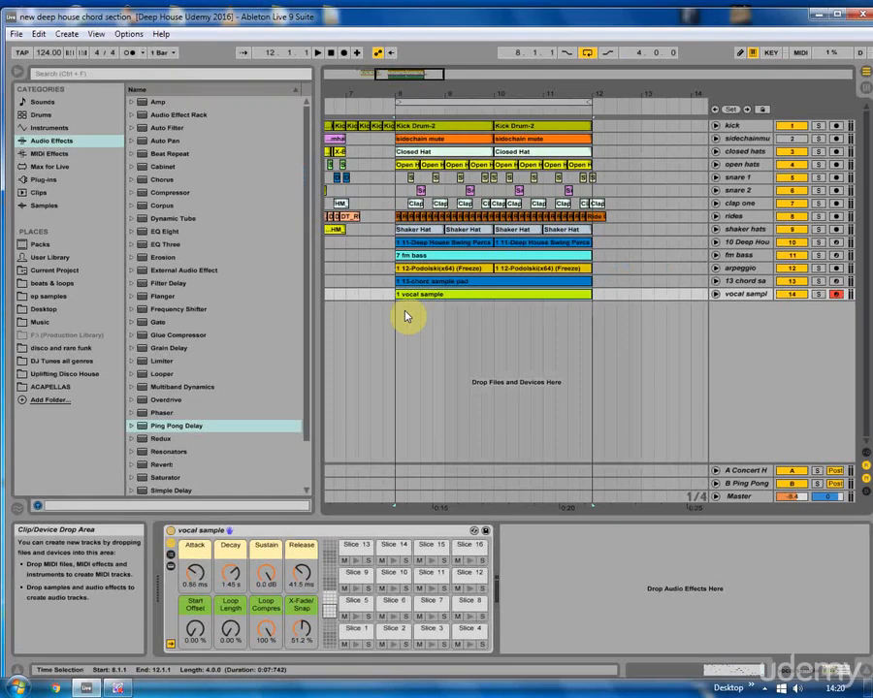
# Add a Compressor to the vocal sample track and set its threshold to -16.7 dB and ratio to 1.31:1 during playback
pyautogui.click(138, 192)
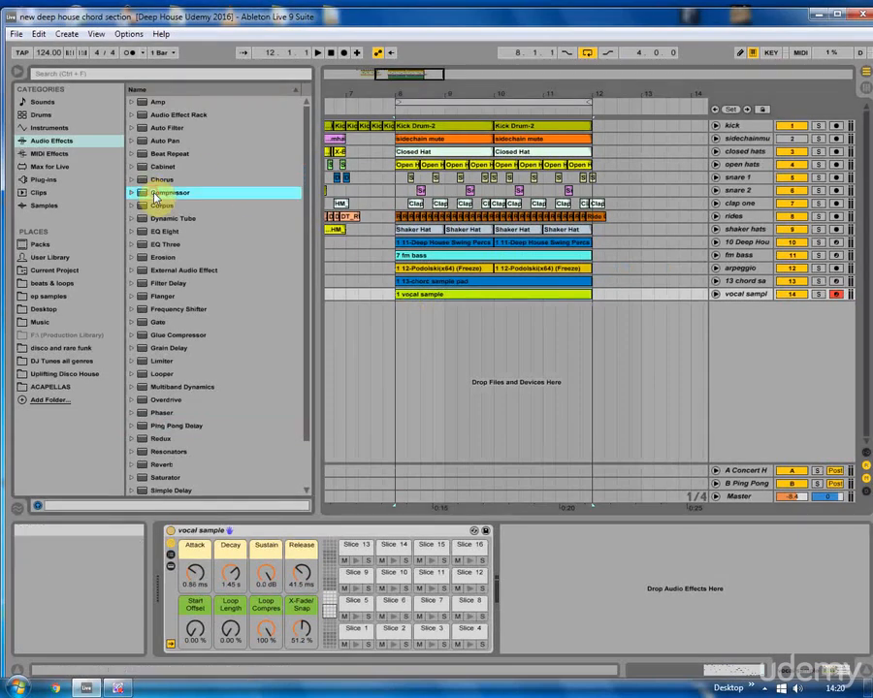
pyautogui.moveTo(450, 499); pyautogui.dragTo(580, 563)
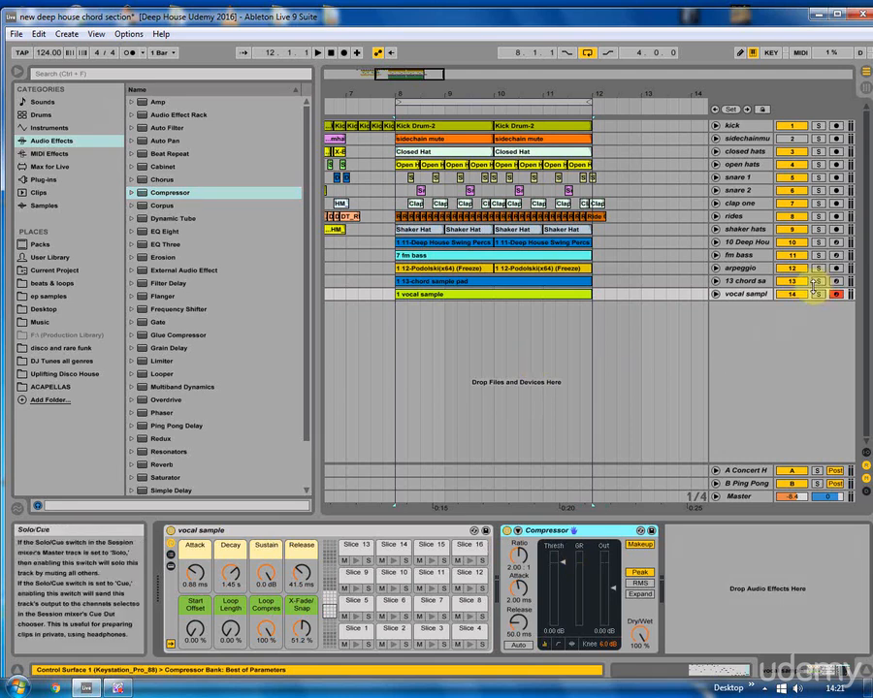
pyautogui.press('space')
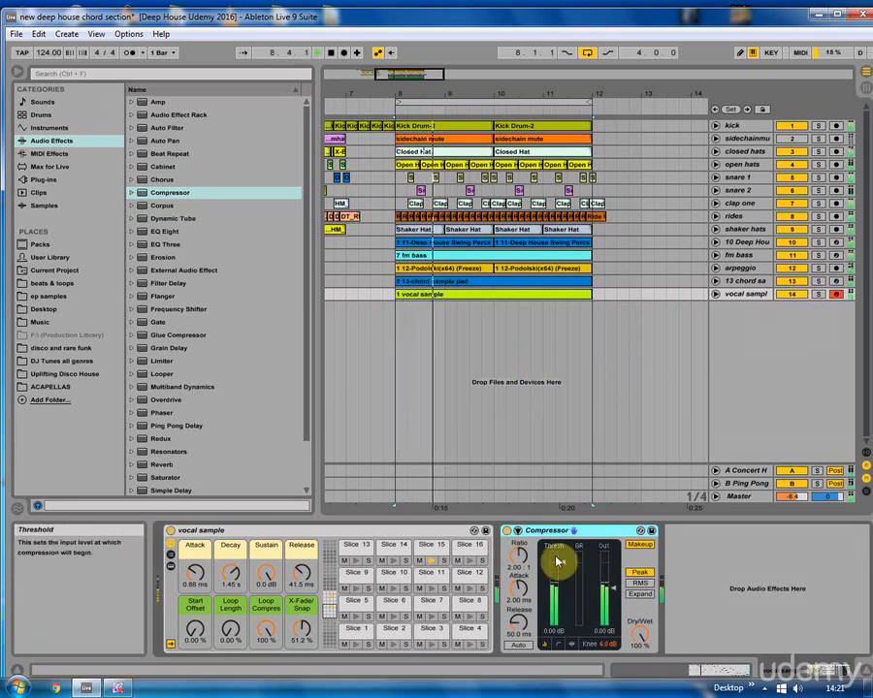
pyautogui.moveTo(566, 567); pyautogui.dragTo(566, 599)
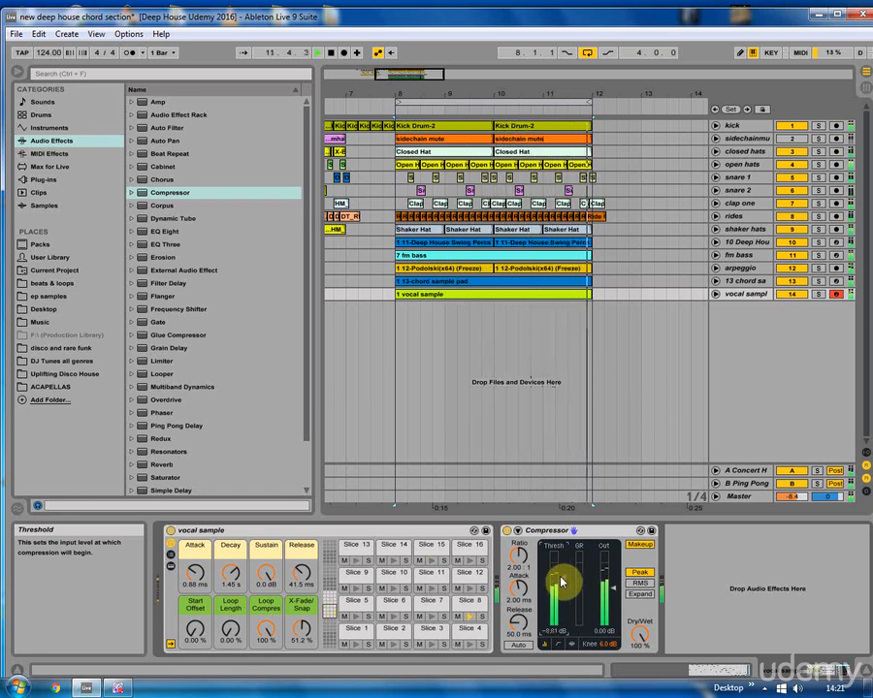
pyautogui.click(559, 643)
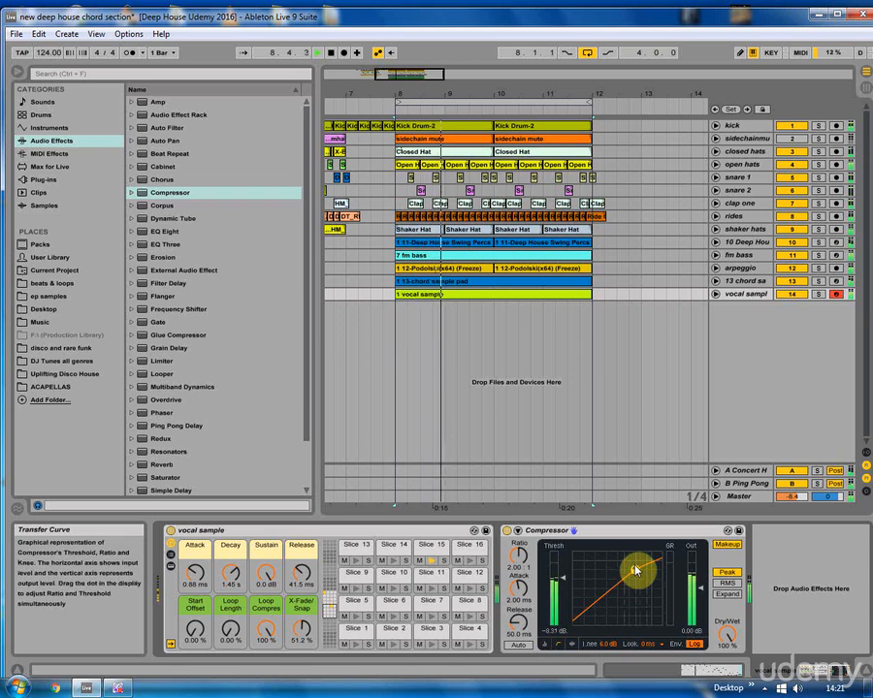
pyautogui.moveTo(636, 570); pyautogui.dragTo(619, 580)
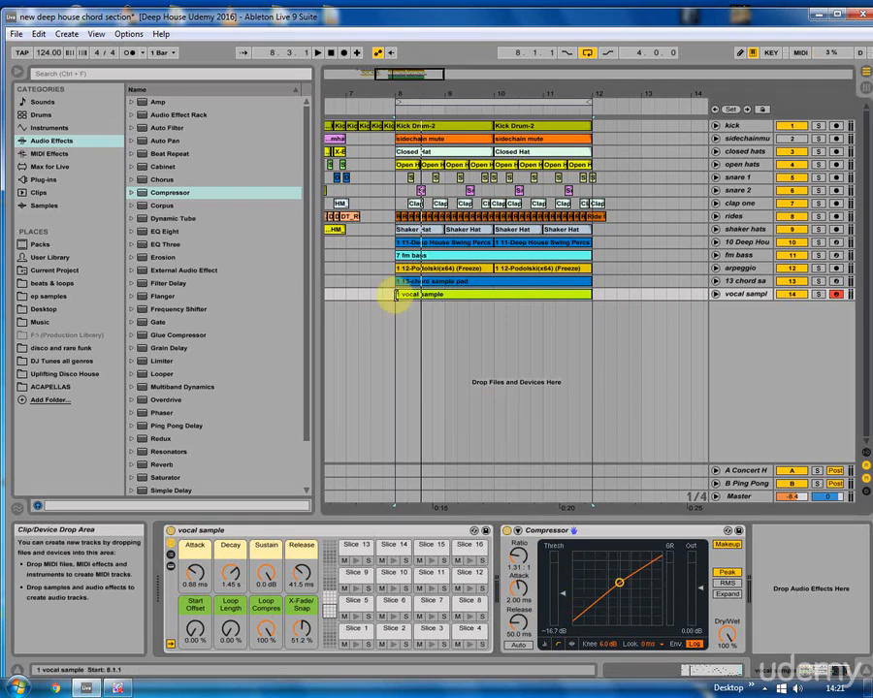
# Compare the vocal with and without compression during playback, set its track volume to -1.0 dB, and return the insert marker to 8.1.1
pyautogui.press('space')
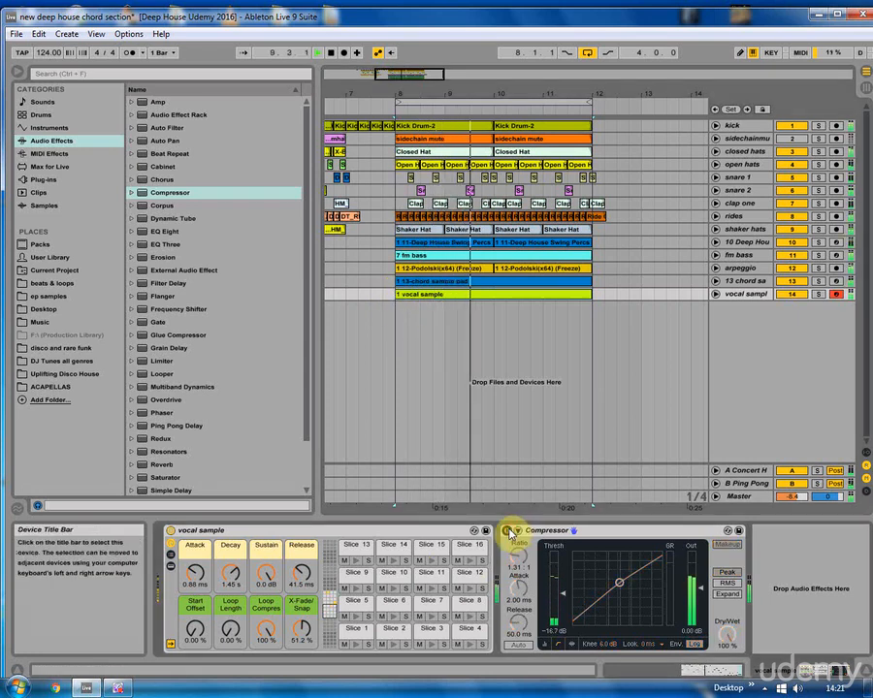
pyautogui.click(859, 86)
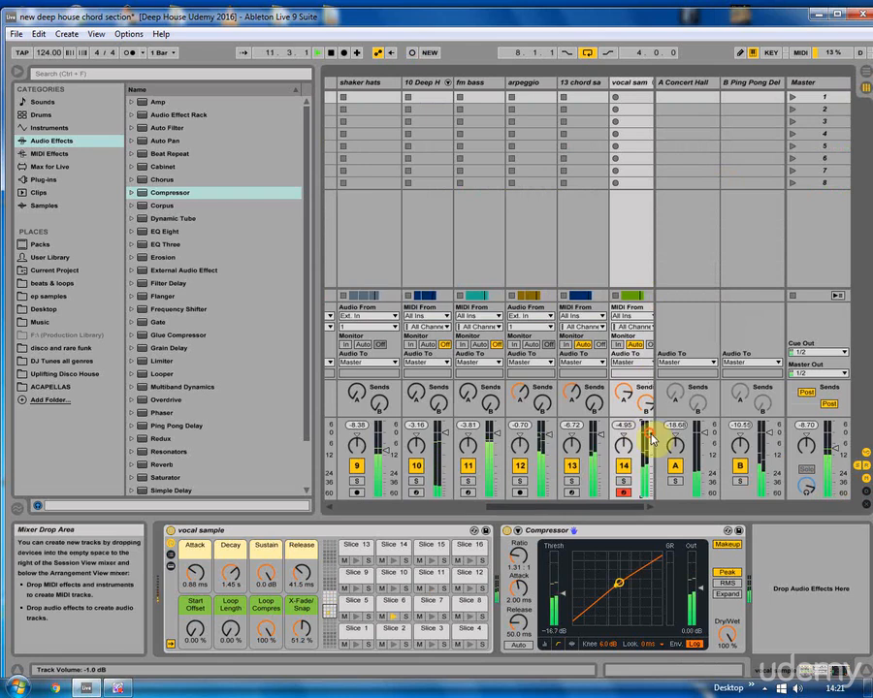
pyautogui.click(859, 82)
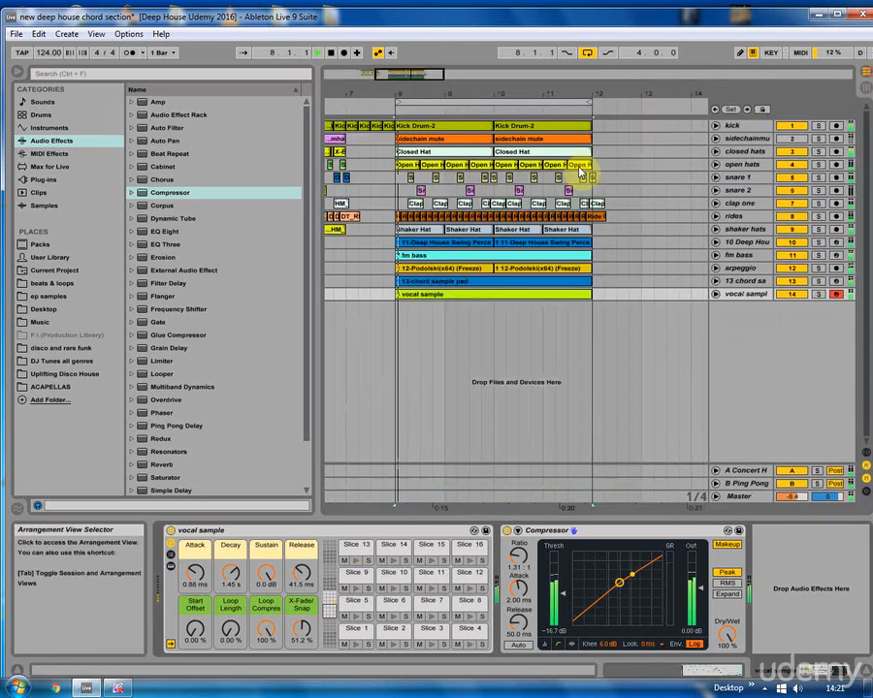
pyautogui.click(394, 293)
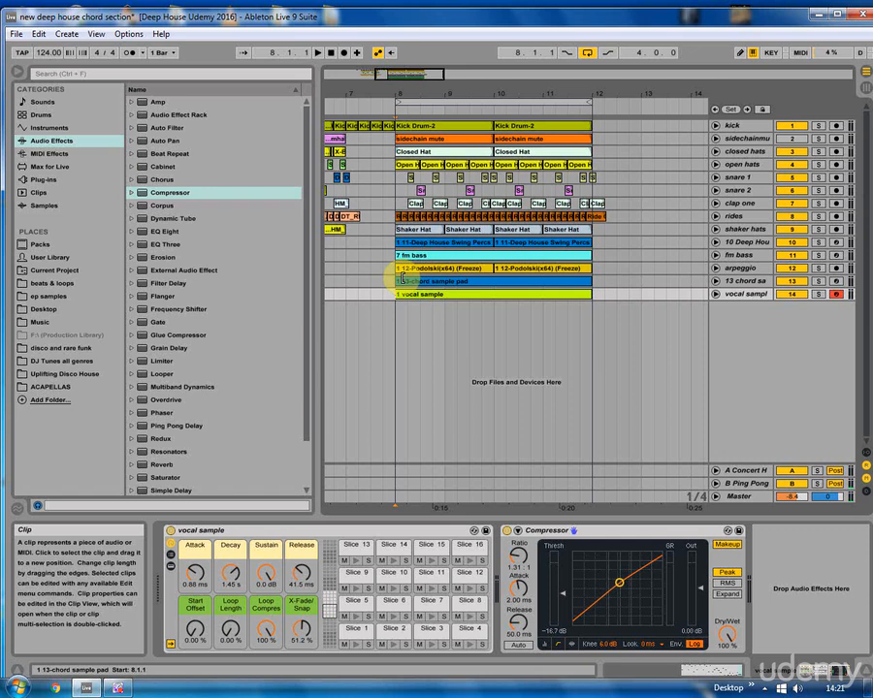
# Review the notes of the vocal sample clip and hide the clip editor again
pyautogui.click(402, 280)
pyautogui.doubleClick(491, 294)
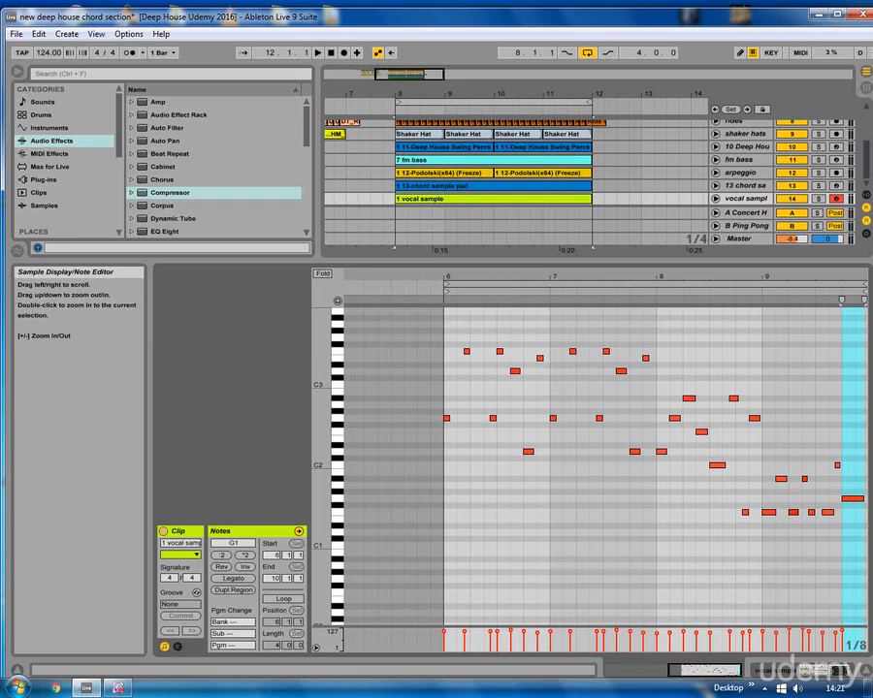
pyautogui.click(449, 376)
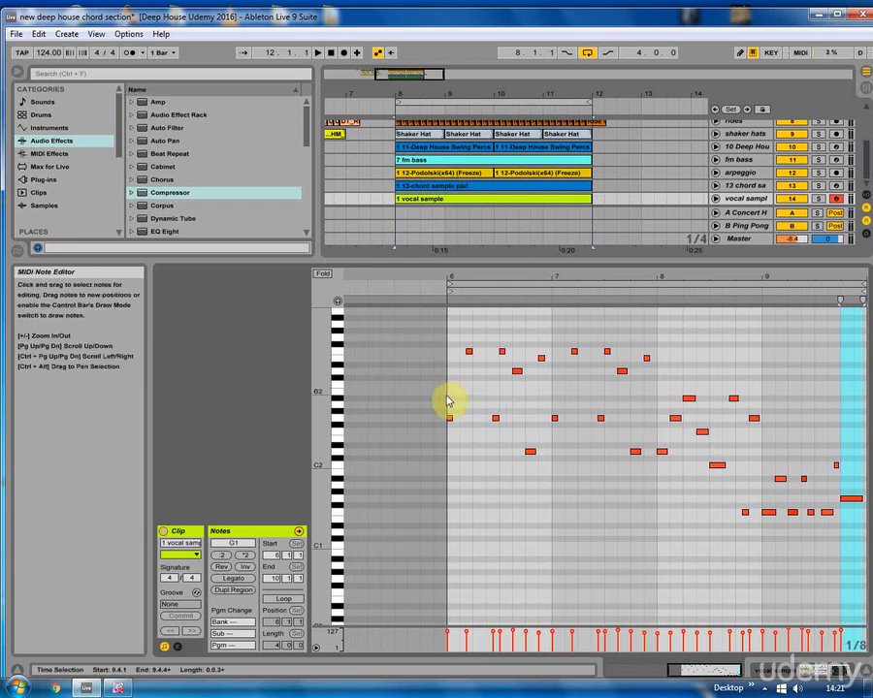
pyautogui.click(864, 670)
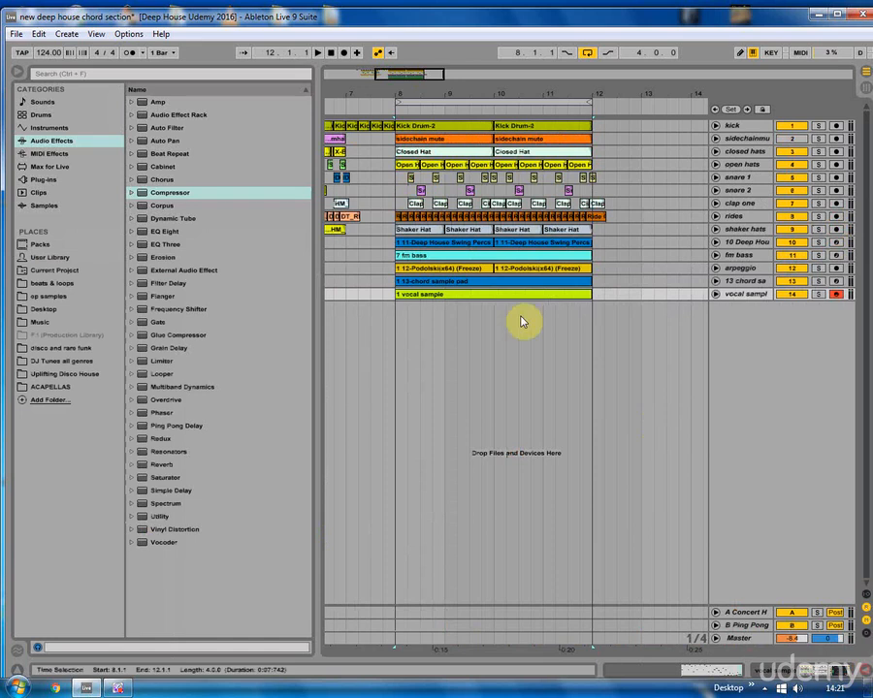
# Audition the vocal sample, fm bass and kick soloed together, clear the solos, and return the insert marker to 8.1.1
pyautogui.click(819, 293)
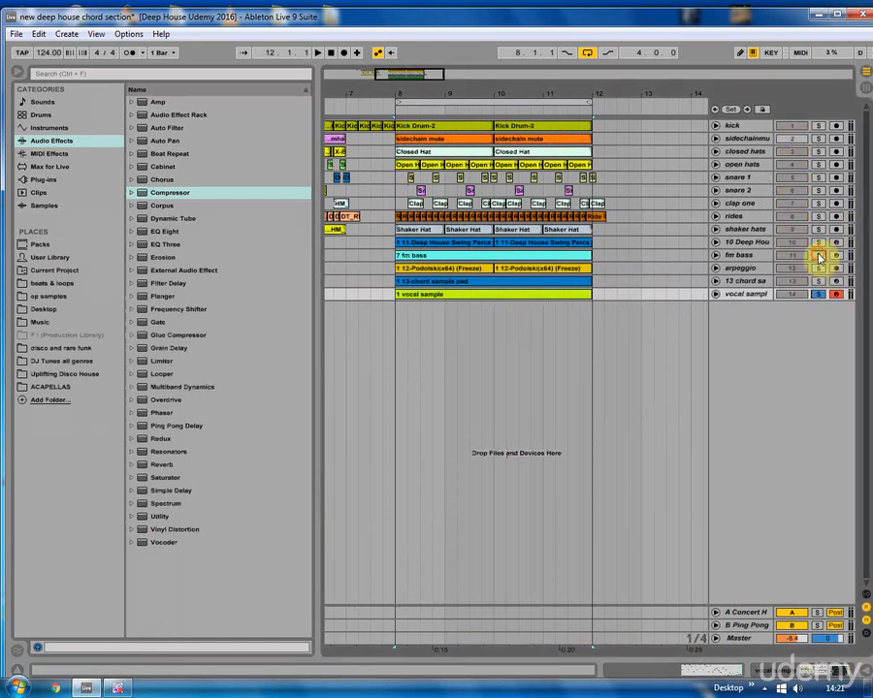
pyautogui.press('space')
pyautogui.keyDown('ctrl'); pyautogui.click(818, 125); pyautogui.keyUp('ctrl')
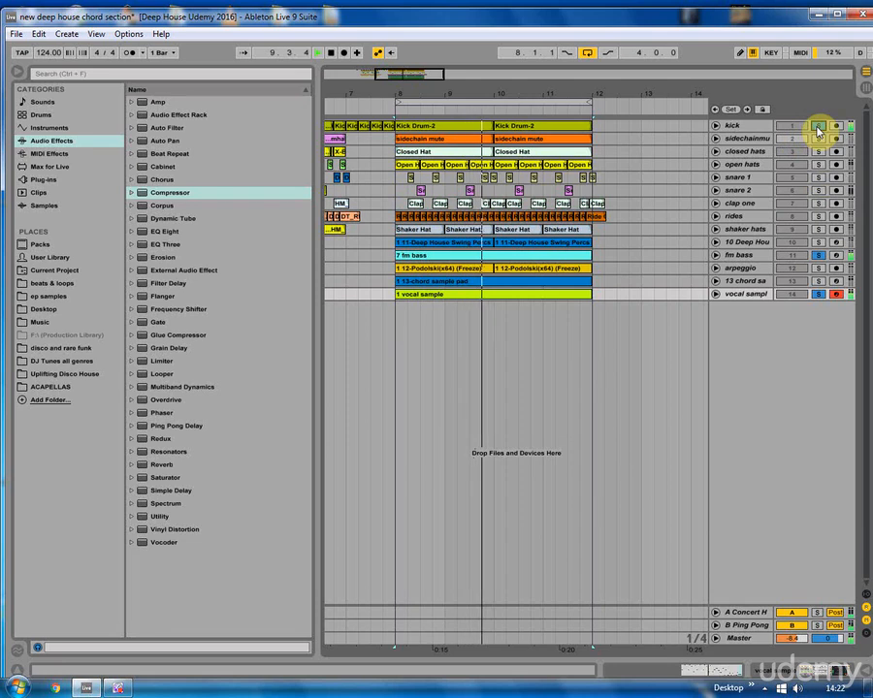
pyautogui.click(818, 125)
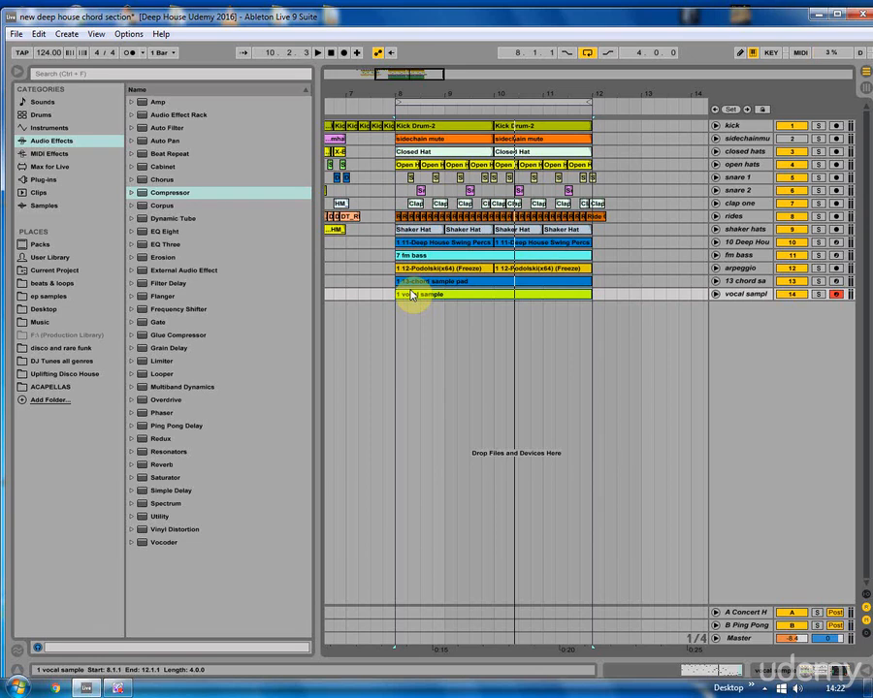
pyautogui.click(394, 299)
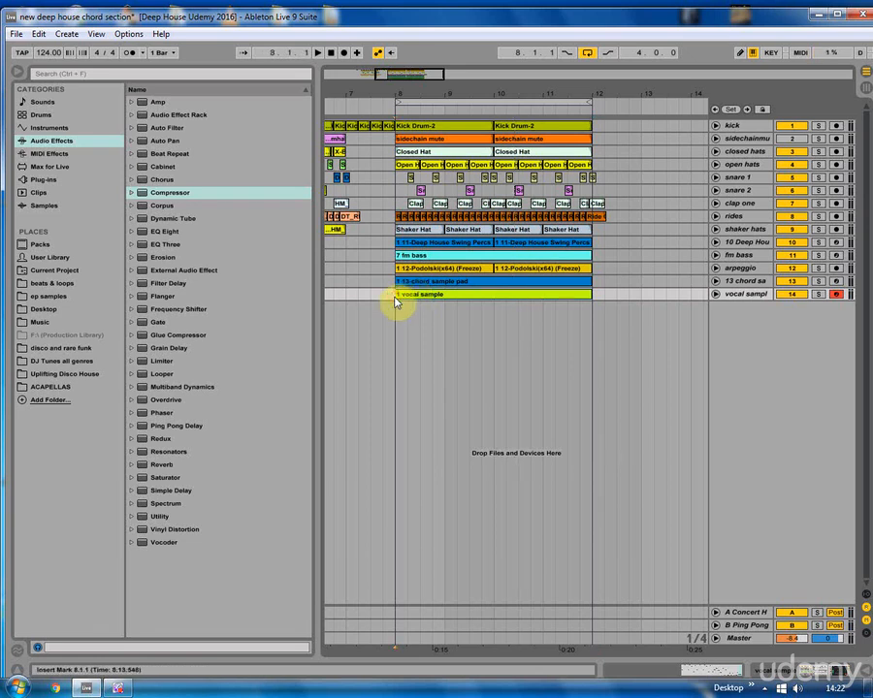